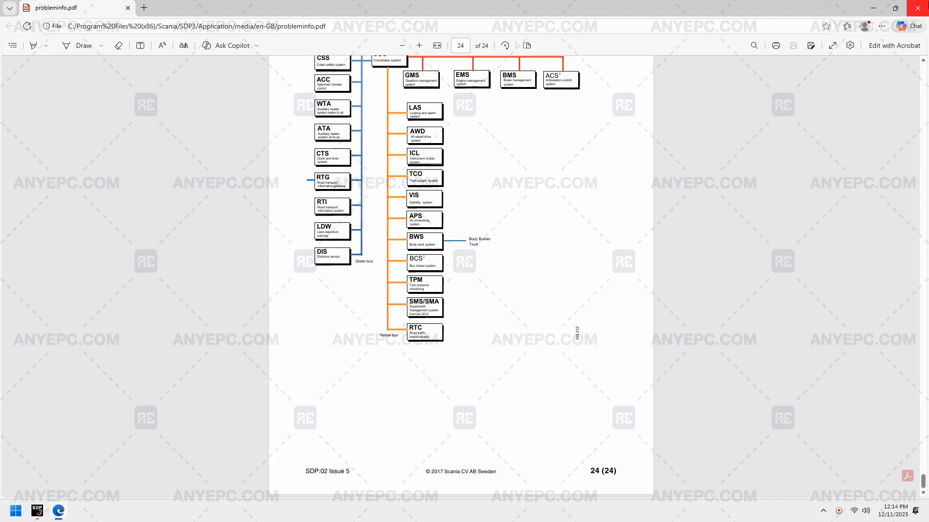
# Reopen the Communication error troubleshooting guide, skim its first pages and close the document.
pyautogui.click(917, 8)
pyautogui.click(262, 15)
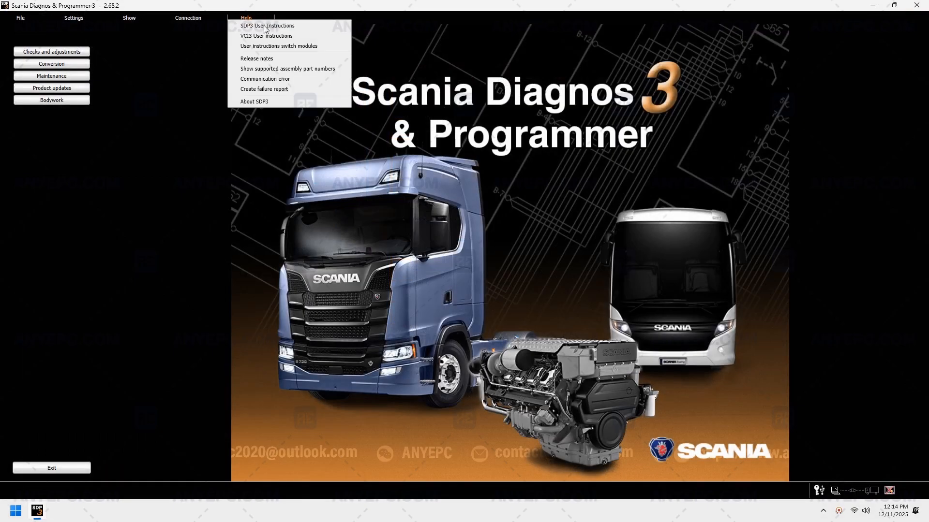
pyautogui.click(283, 79)
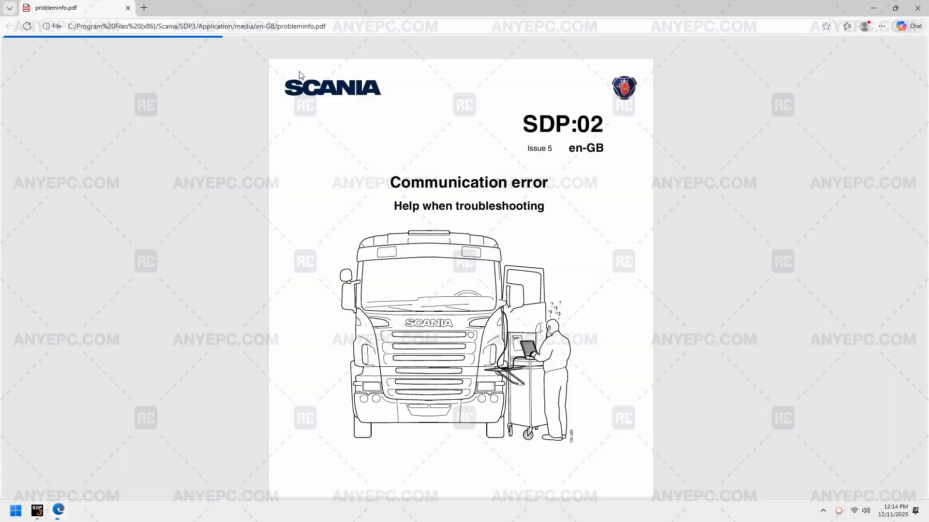
pyautogui.scroll(-5, 672, 93)
pyautogui.scroll(-20, 679, 99)
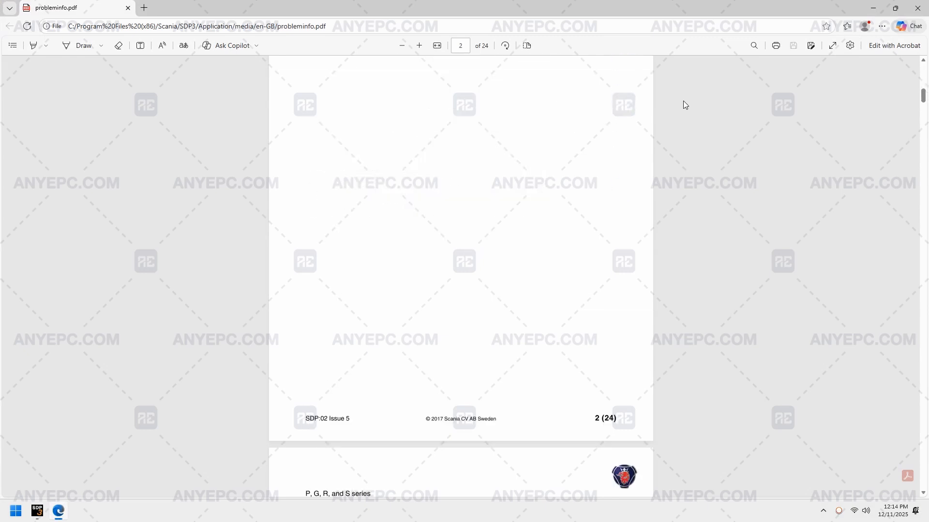
pyautogui.click(918, 8)
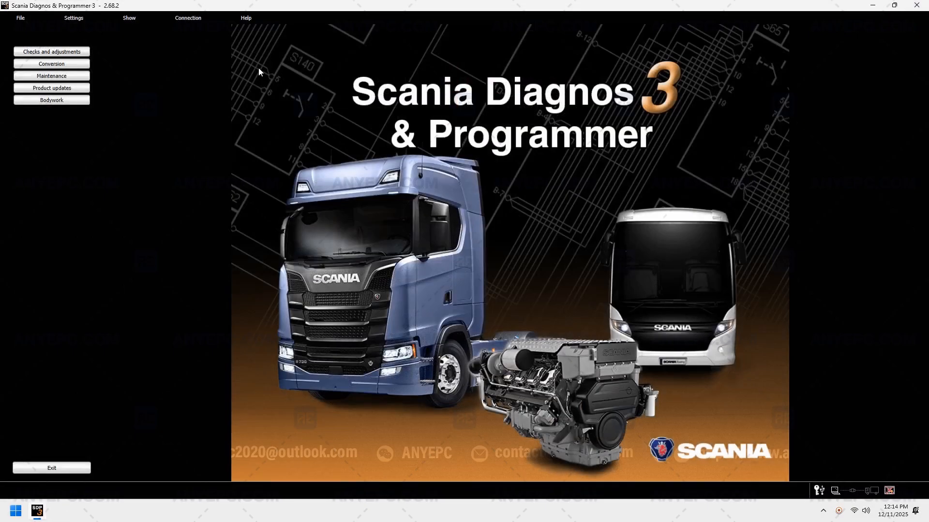
# Look up the supported assembly part numbers for the LDW, Lane departure warning system and close the dialog.
pyautogui.click(246, 18)
pyautogui.click(277, 69)
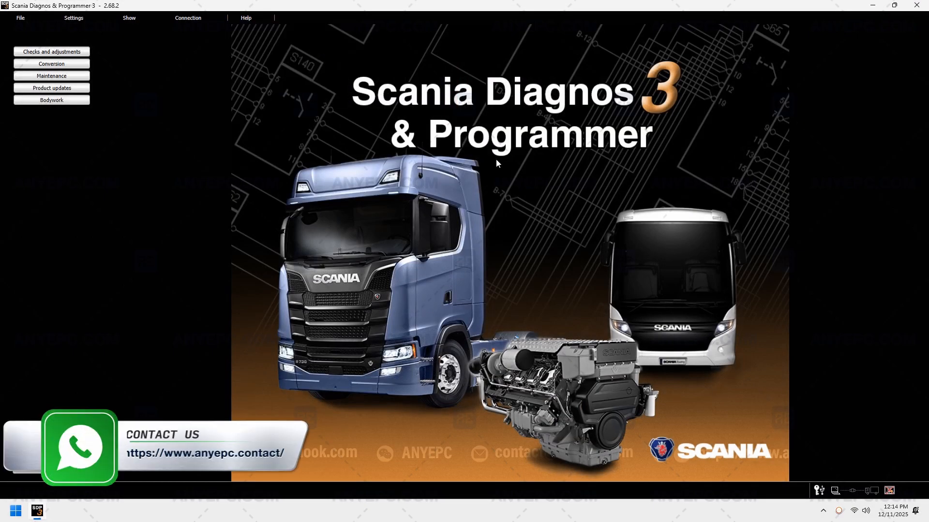
pyautogui.click(527, 213)
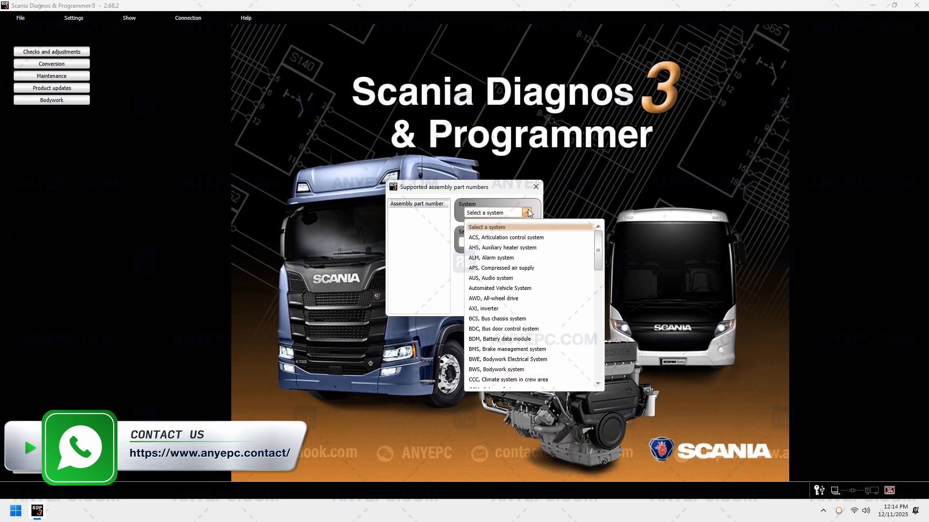
pyautogui.moveTo(602, 249); pyautogui.dragTo(609, 324)
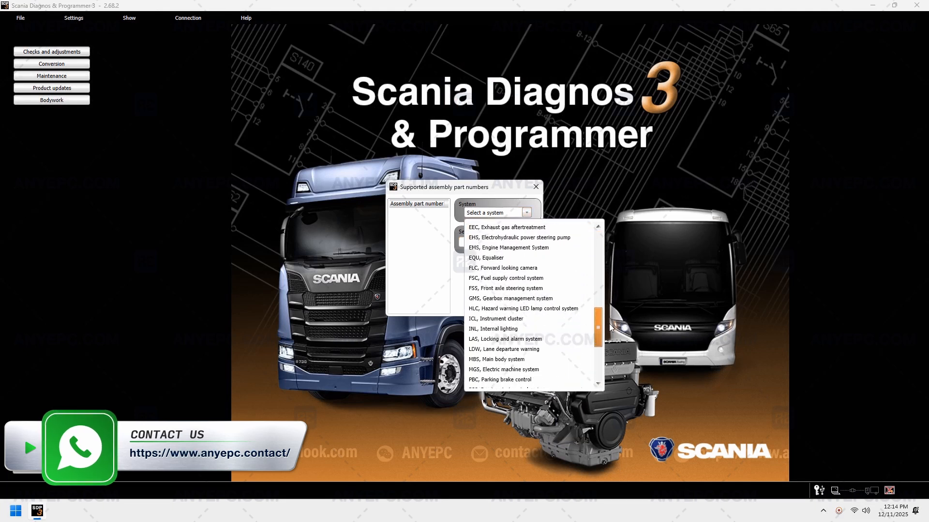
pyautogui.click(590, 350)
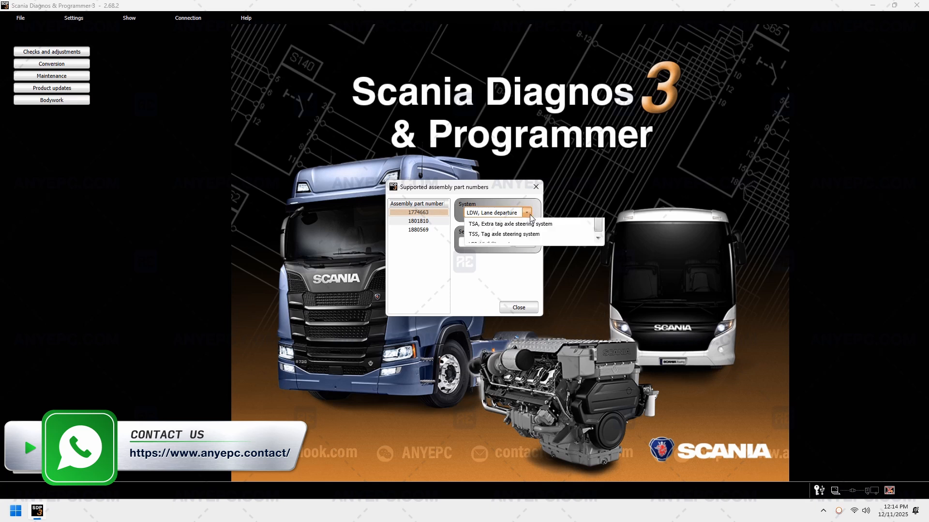
pyautogui.moveTo(600, 364); pyautogui.dragTo(607, 249)
pyautogui.click(439, 271)
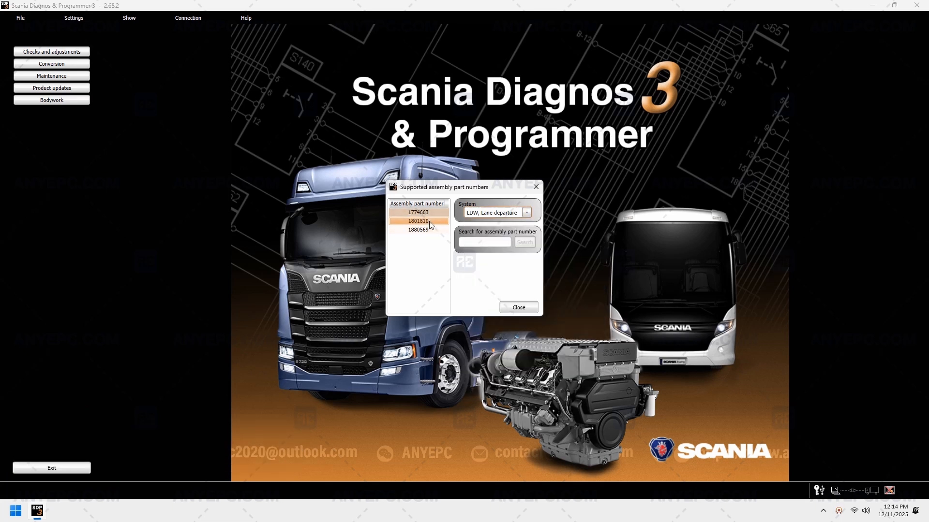
pyautogui.click(535, 188)
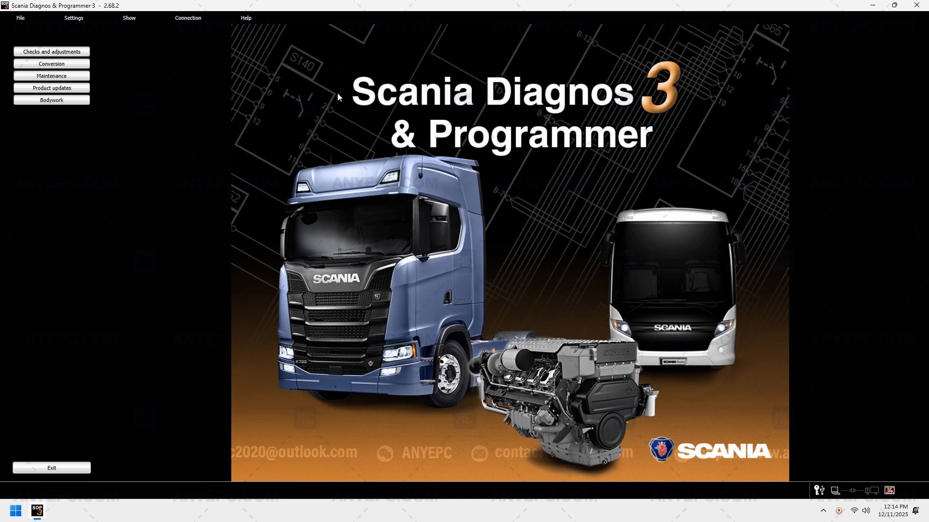
# Read through the SDP3 release notes and close the document.
pyautogui.click(250, 22)
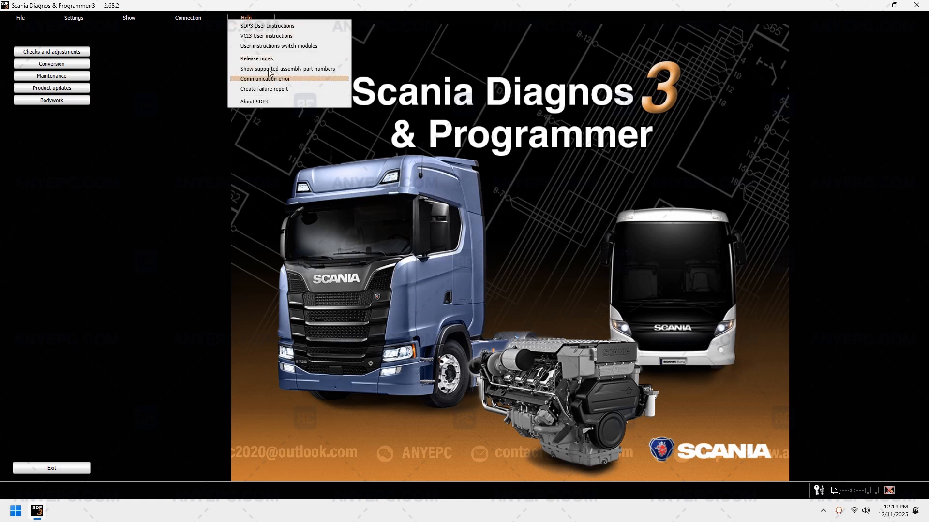
pyautogui.click(269, 59)
pyautogui.scroll(-3, 924, 100)
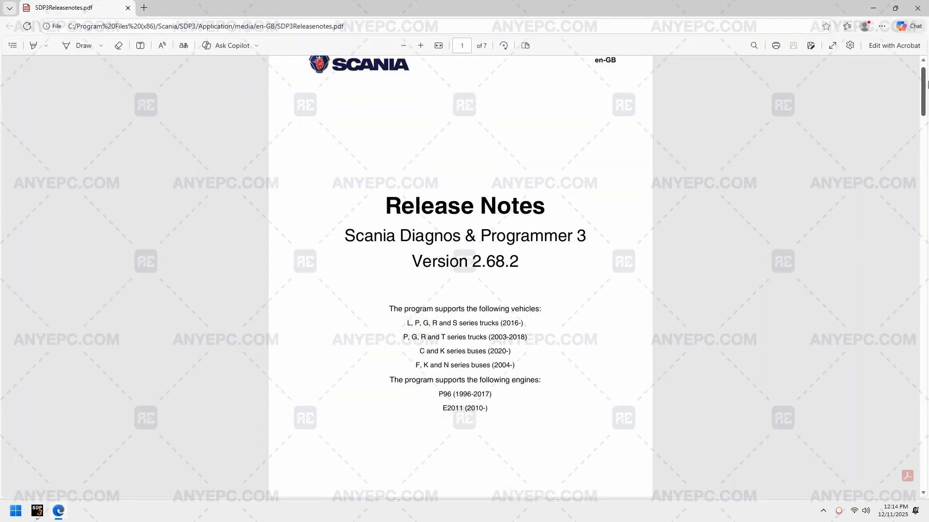
pyautogui.moveTo(923, 101); pyautogui.dragTo(918, 443)
pyautogui.click(922, 6)
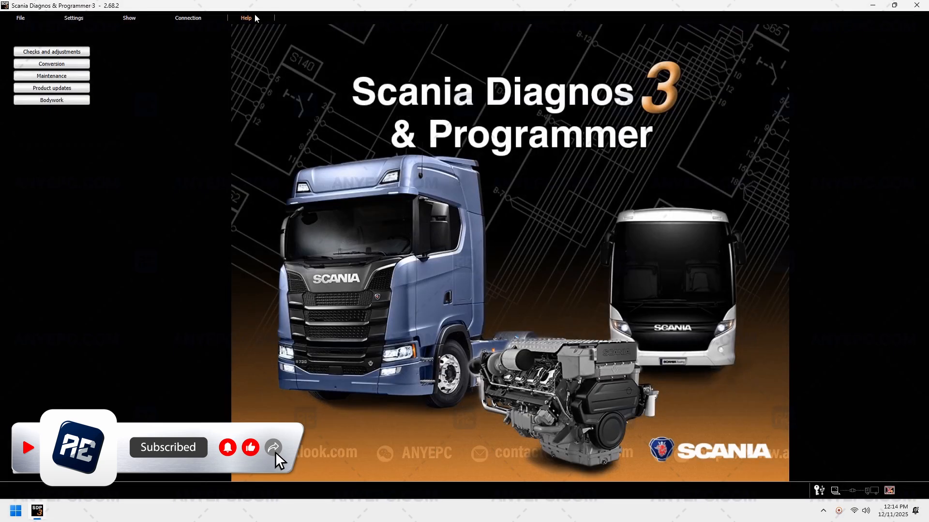
# Read through the user instructions for switch modules and close the document.
pyautogui.click(246, 17)
pyautogui.click(264, 46)
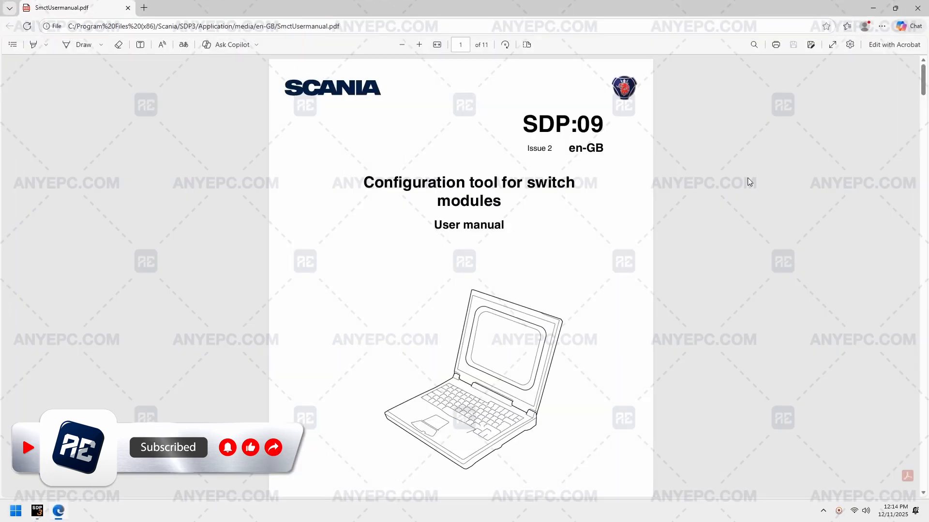
pyautogui.moveTo(925, 94); pyautogui.dragTo(905, 497)
pyautogui.click(917, 4)
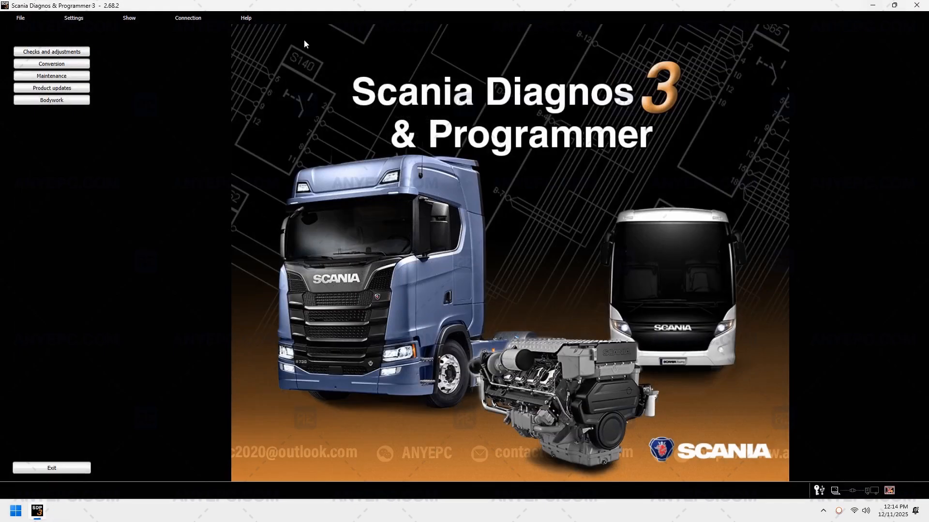
# Read through the VCI3 user instructions to the last page and close the document.
pyautogui.click(257, 19)
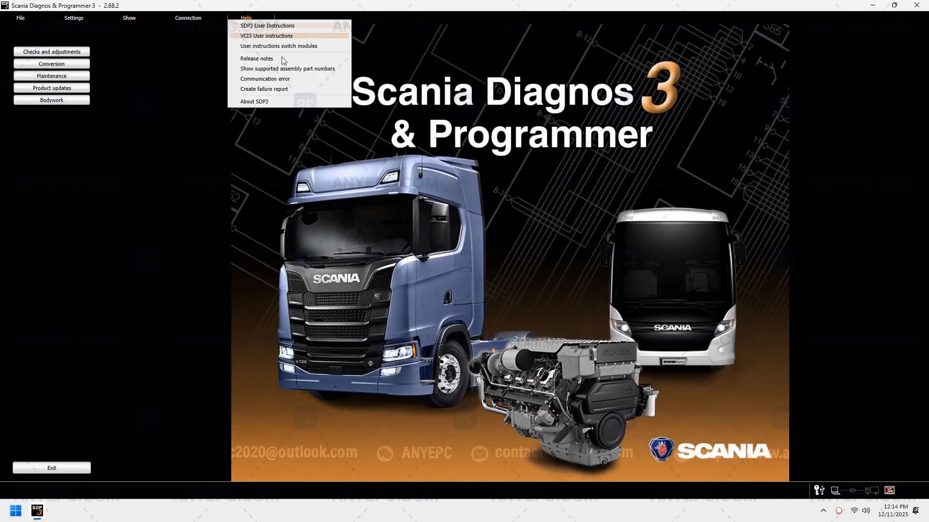
pyautogui.click(297, 37)
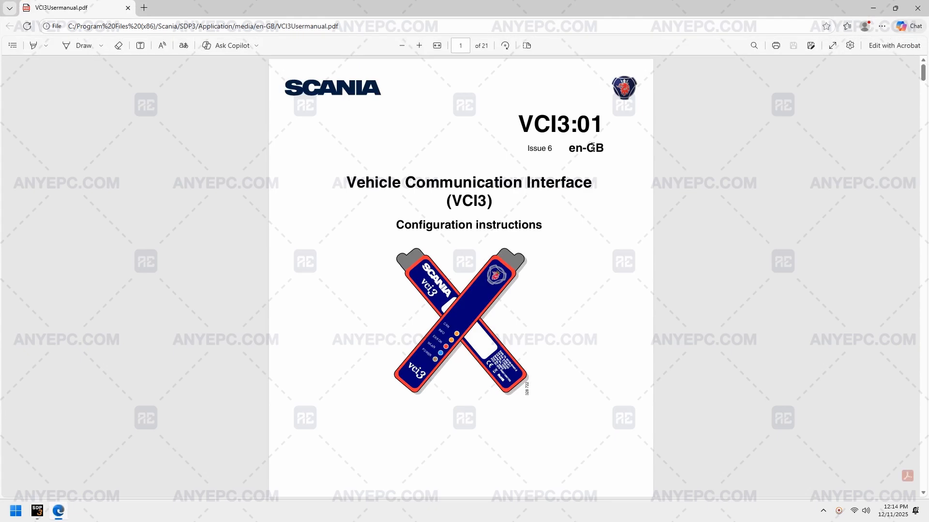
pyautogui.scroll(-5, 592, 147)
pyautogui.scroll(-6, 593, 147)
pyautogui.scroll(-5, 762, 127)
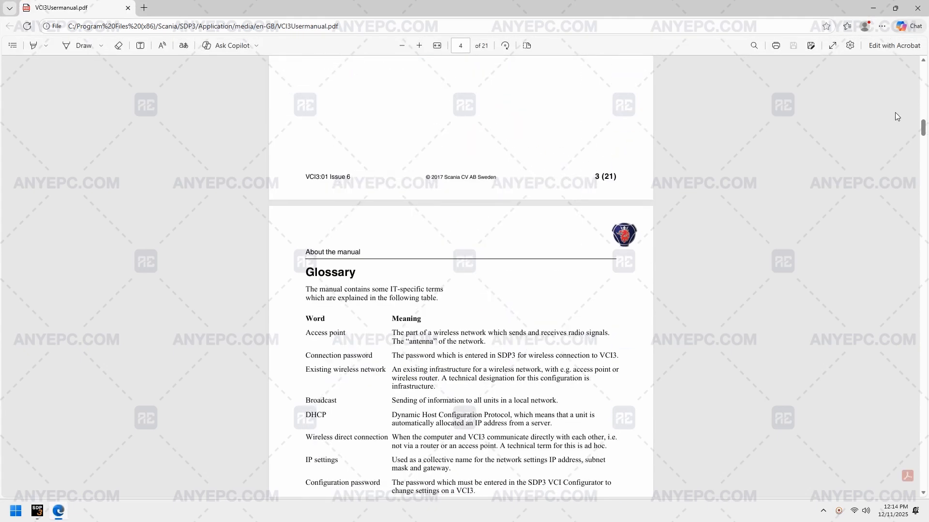
pyautogui.scroll(5, 895, 112)
pyautogui.scroll(-7, 921, 129)
pyautogui.moveTo(925, 131); pyautogui.dragTo(926, 489)
pyautogui.click(926, 8)
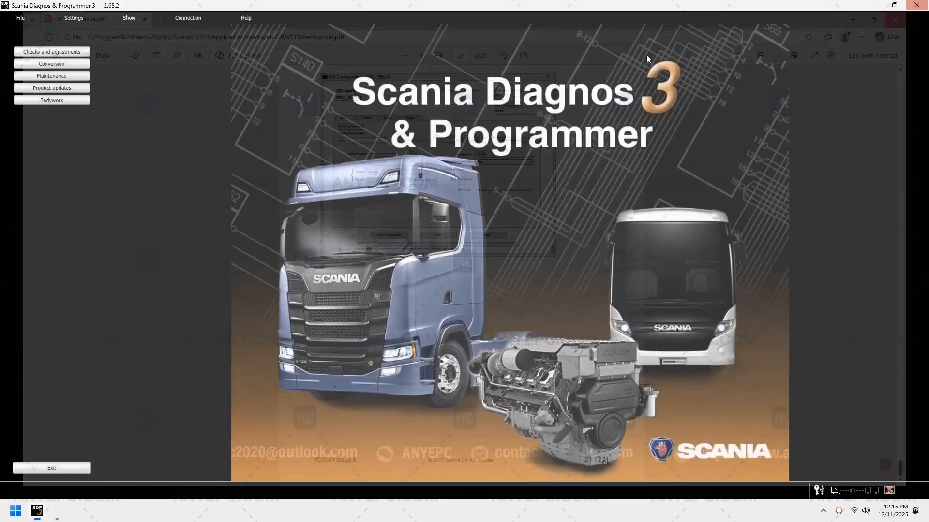
pyautogui.click(245, 19)
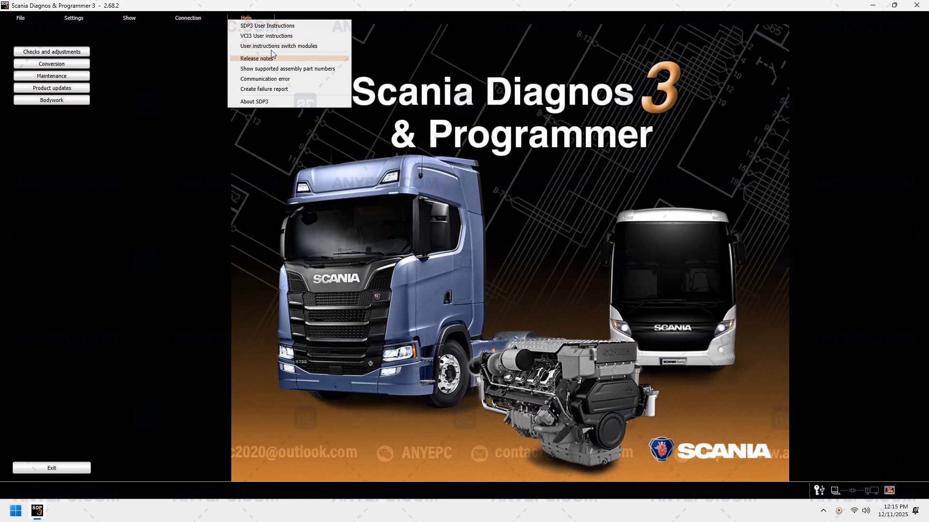
pyautogui.click(278, 37)
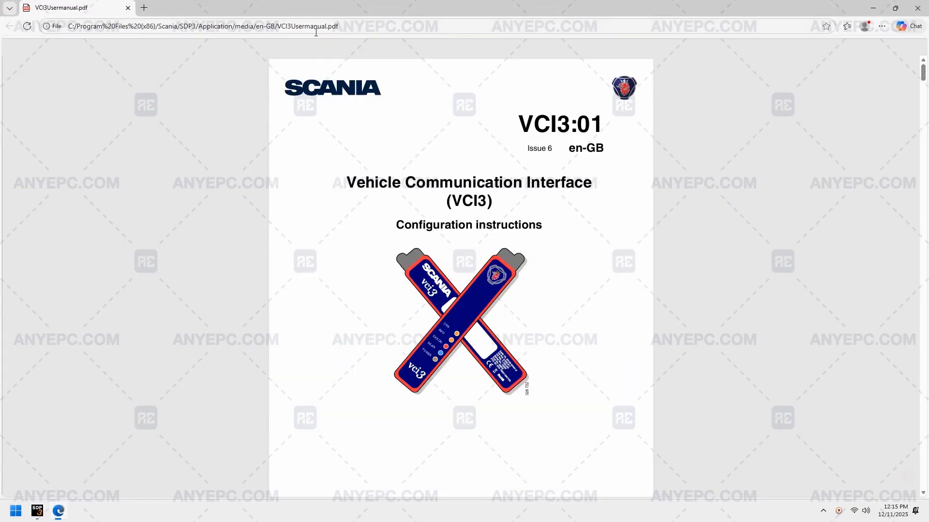
pyautogui.click(926, 7)
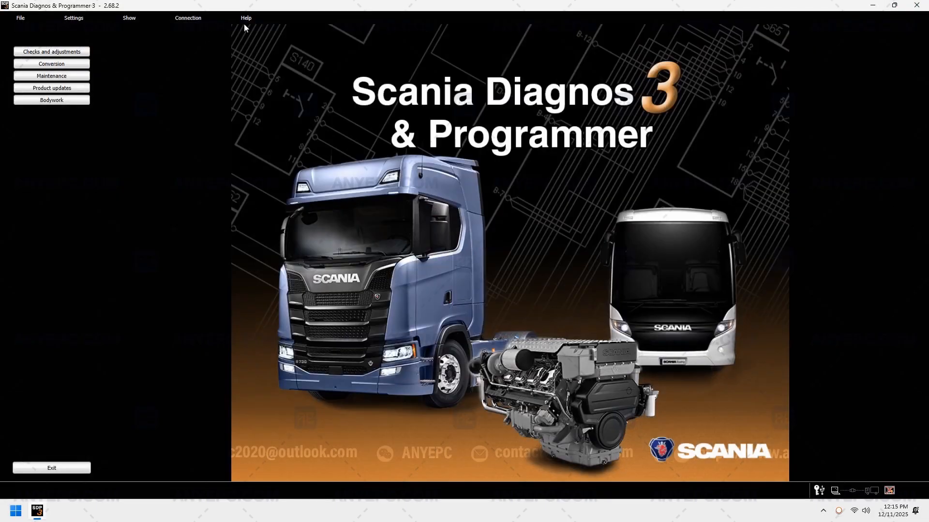
# Read through the SDP3 user instructions from the cover to the last page and close the document.
pyautogui.click(245, 23)
pyautogui.click(253, 26)
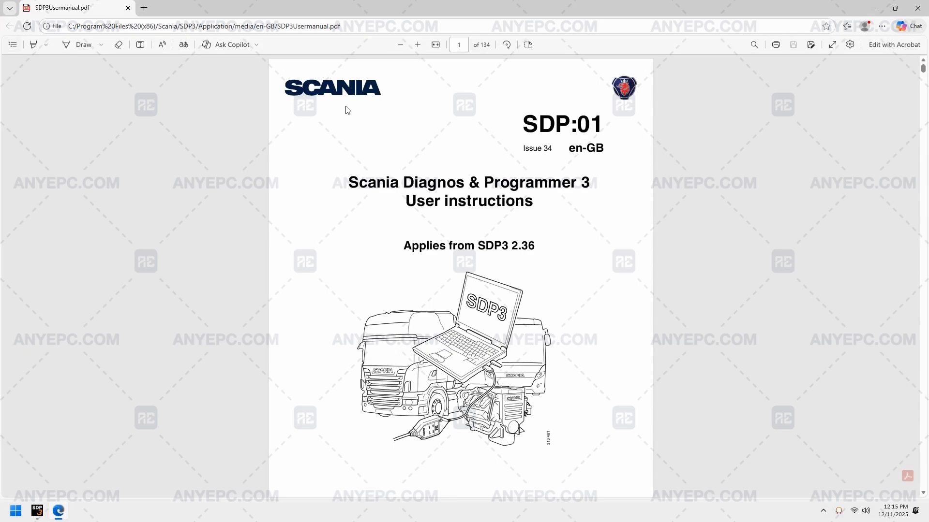
pyautogui.scroll(-10, 345, 108)
pyautogui.scroll(-20, 346, 109)
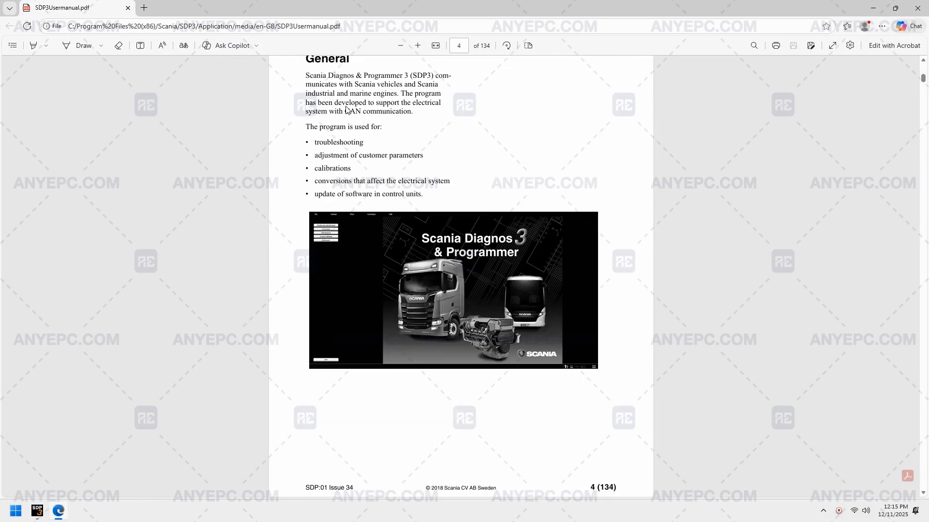
pyautogui.scroll(-20, 345, 110)
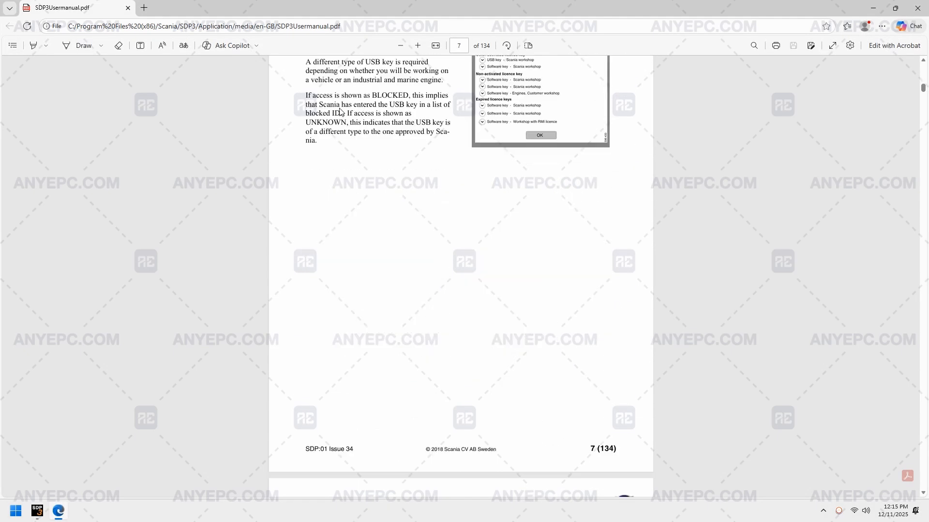
pyautogui.scroll(-4, 853, 78)
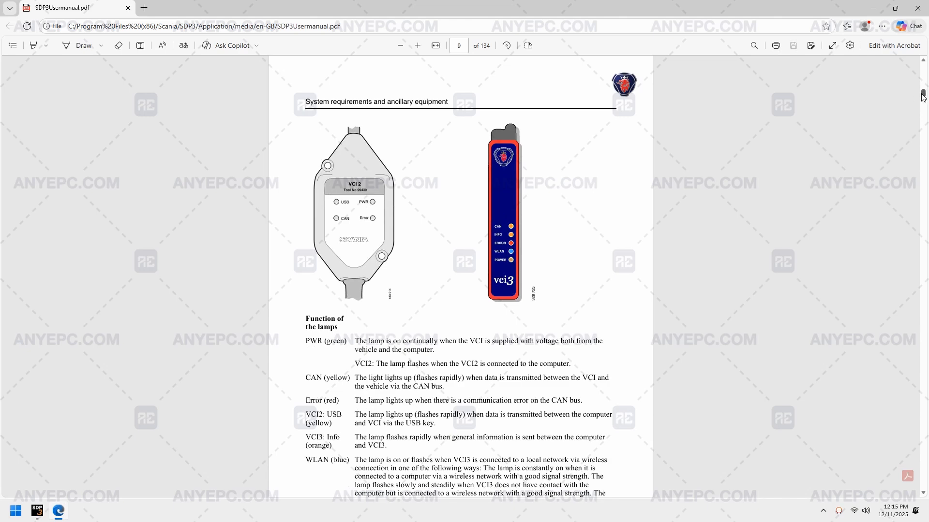
pyautogui.moveTo(923, 97); pyautogui.dragTo(895, 166)
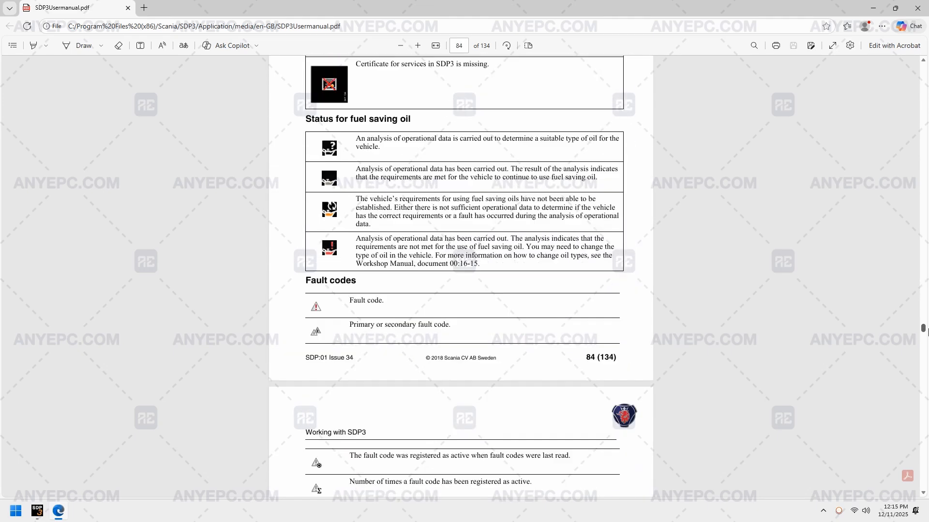
pyautogui.moveTo(923, 348); pyautogui.dragTo(927, 497)
pyautogui.scroll(-20, 861, 187)
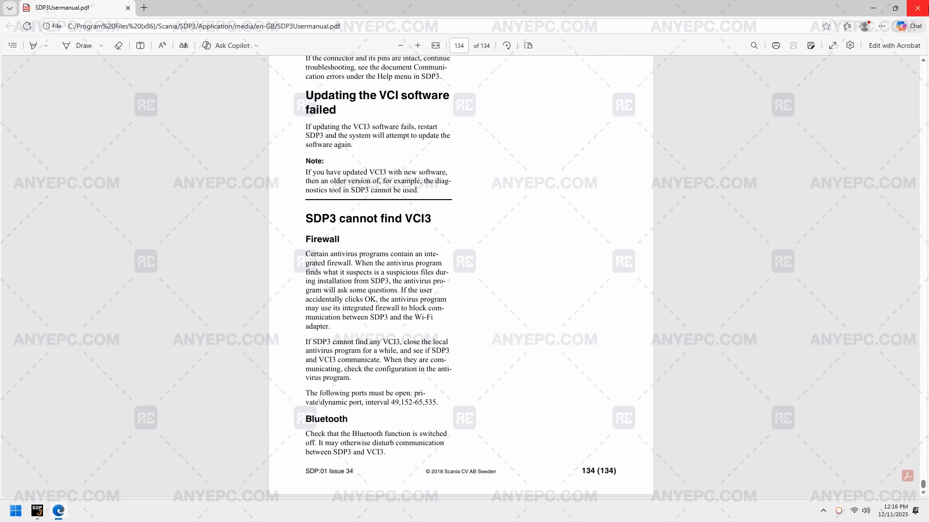
pyautogui.click(918, 8)
# View the dialog for searching for a VCI via serial number and close it without entering a number.
pyautogui.click(244, 18)
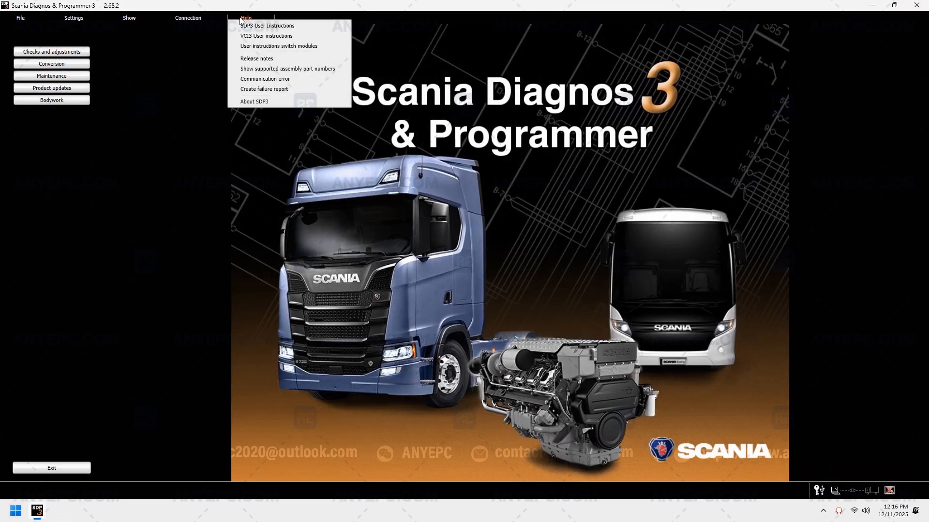
pyautogui.moveTo(189, 20)
pyautogui.click(186, 35)
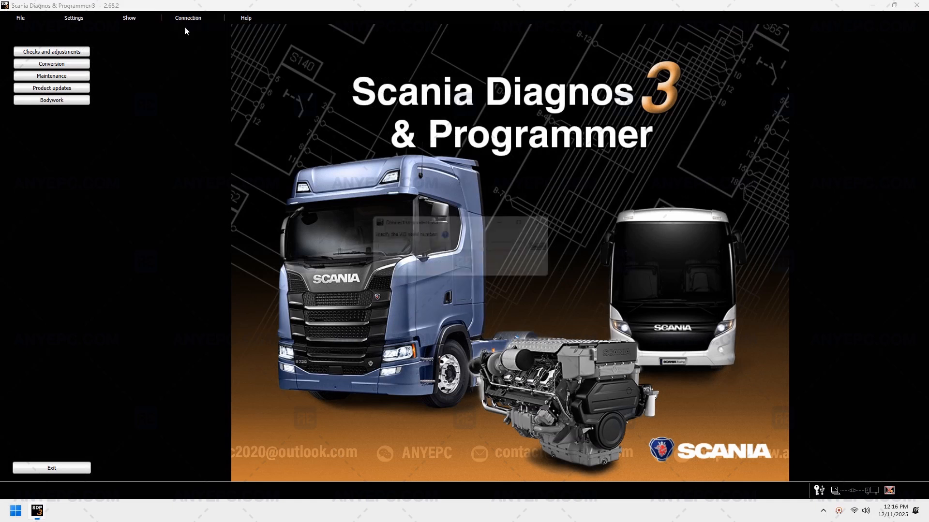
pyautogui.click(542, 222)
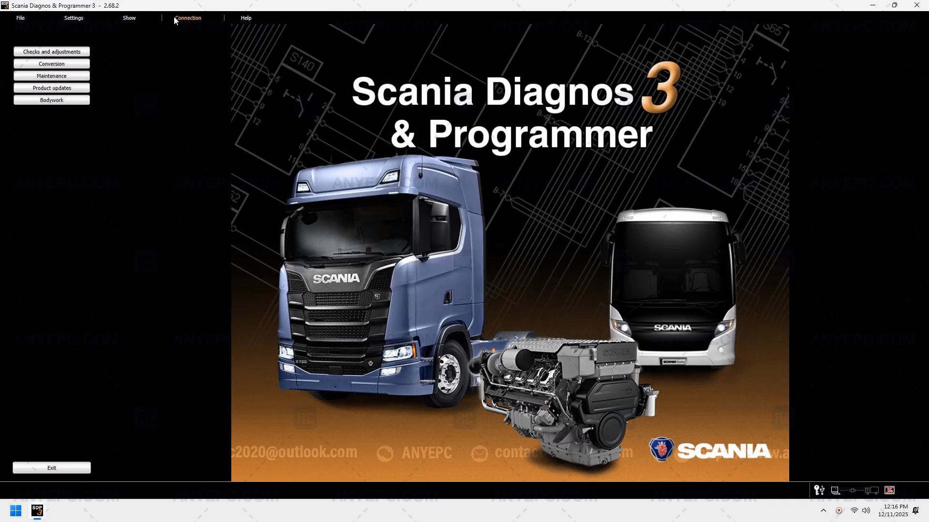
# Search for a wireless VCI to connect to, cancel the search and close the dialog.
pyautogui.click(187, 18)
pyautogui.click(200, 41)
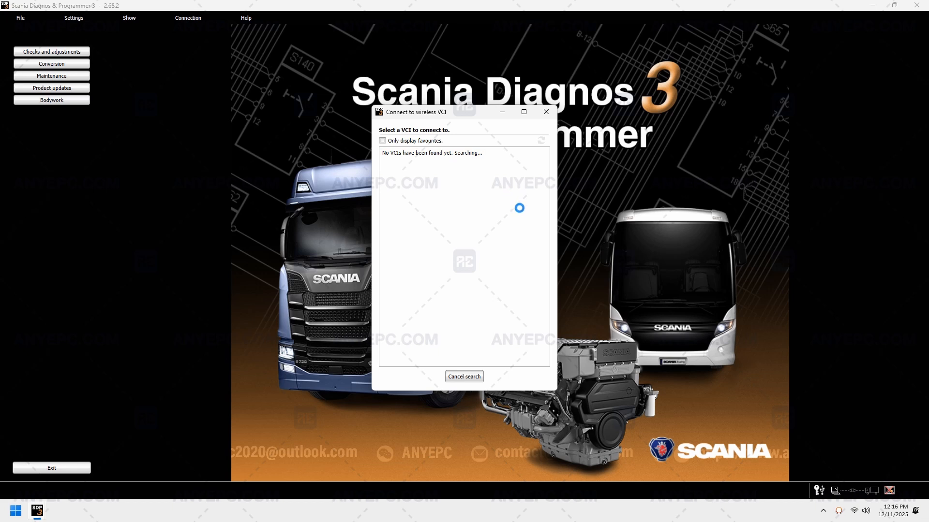
pyautogui.click(476, 376)
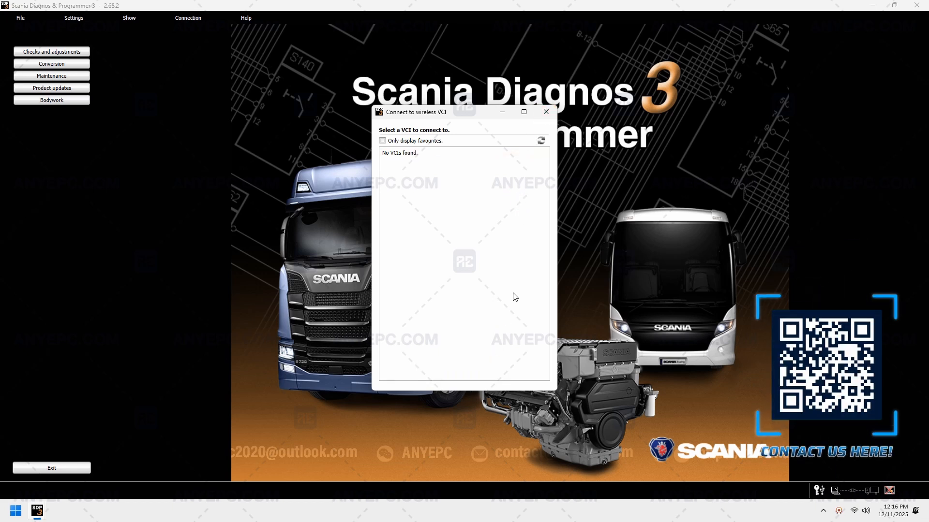
pyautogui.click(546, 112)
# Show all fault codes for vehicles and look through the list of selectable systems, keeping ACS, Articulation control system.
pyautogui.click(185, 21)
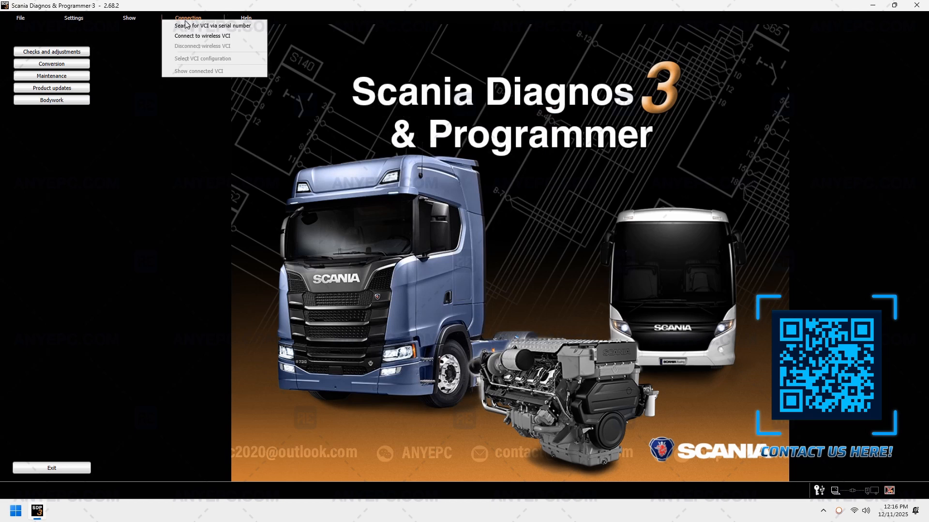
pyautogui.moveTo(134, 21)
pyautogui.click(179, 72)
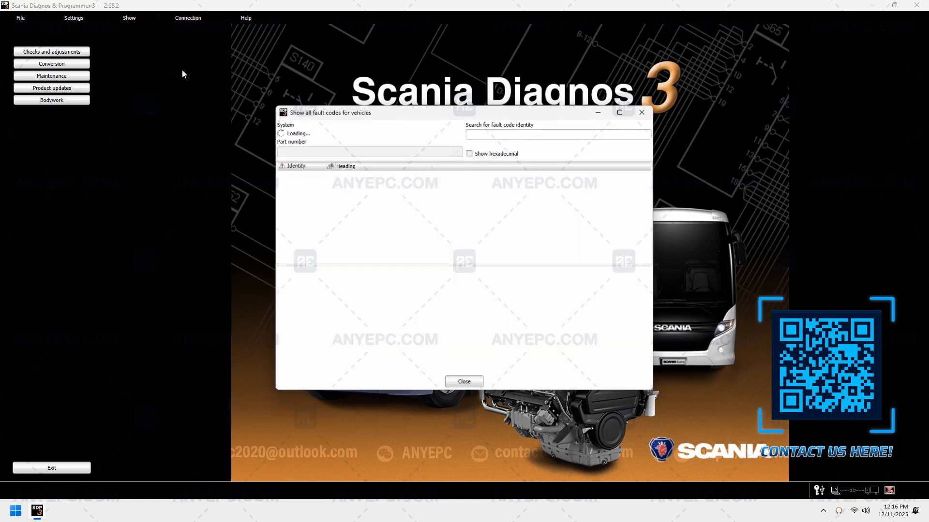
pyautogui.click(457, 135)
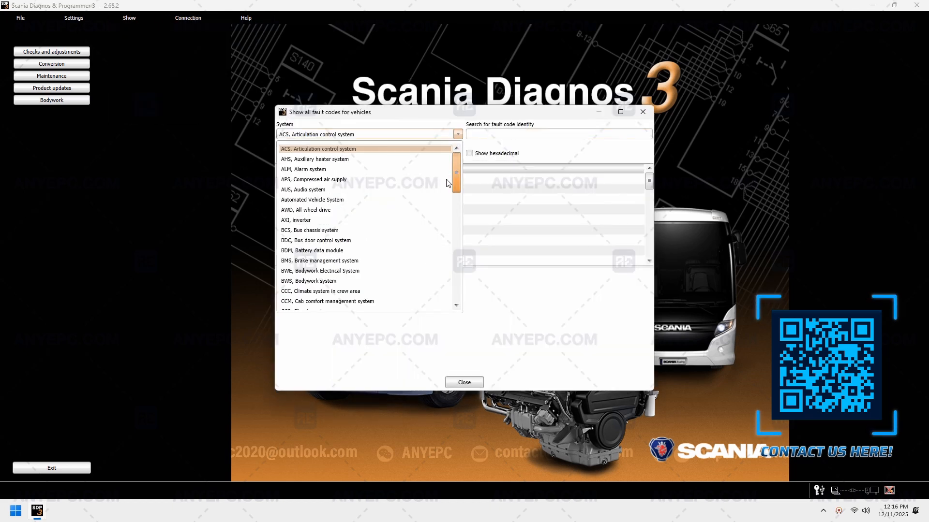
pyautogui.moveTo(459, 177); pyautogui.dragTo(471, 286)
pyautogui.click(478, 300)
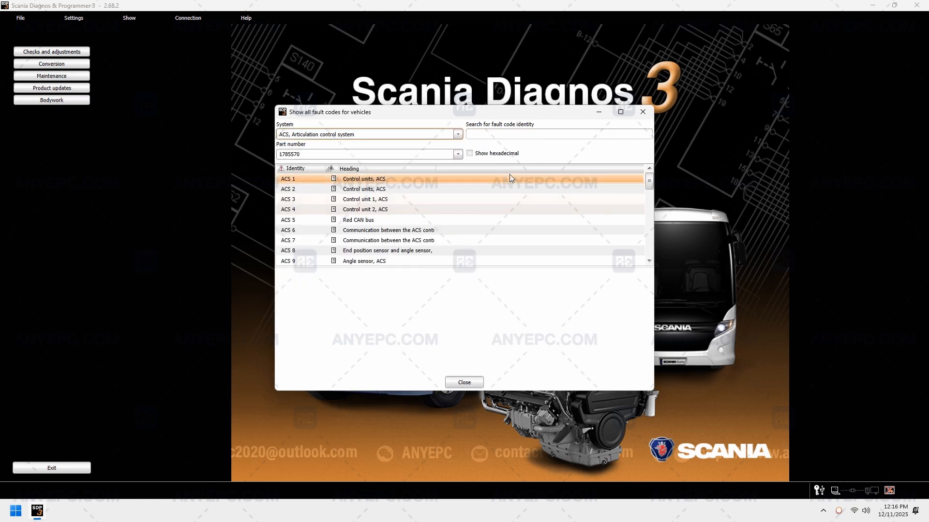
# Read the details of several ACS fault codes, including ACS 2, ACS 65409 and ACS 65410, and close the fault code list.
pyautogui.click(643, 180)
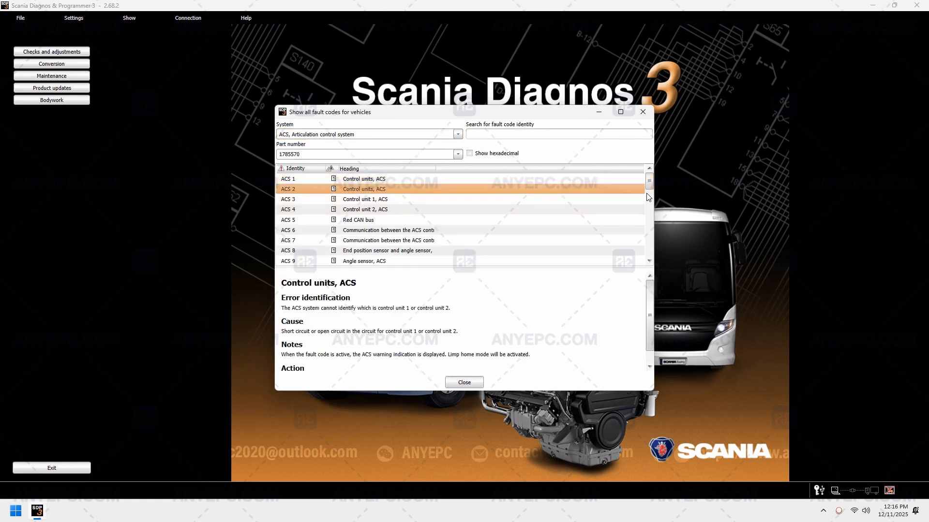
pyautogui.click(625, 209)
pyautogui.moveTo(649, 188); pyautogui.dragTo(654, 248)
pyautogui.click(579, 233)
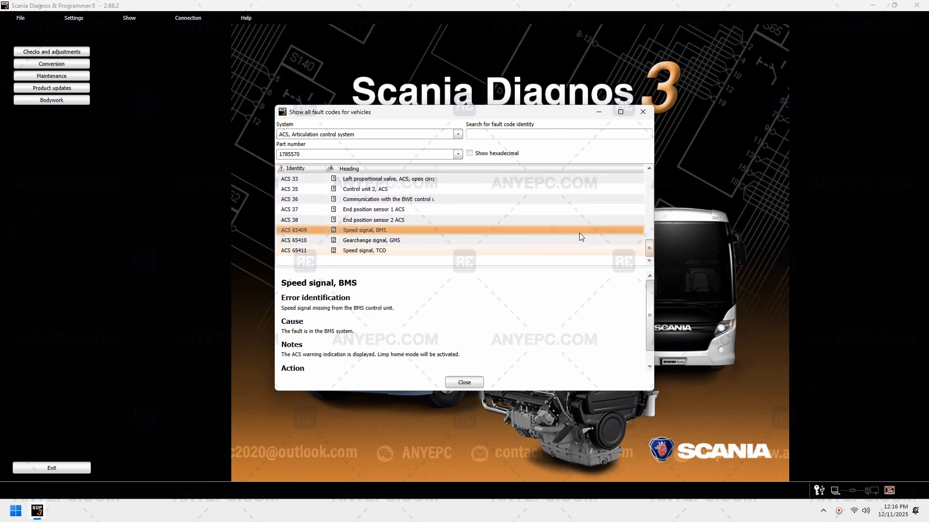
pyautogui.click(573, 240)
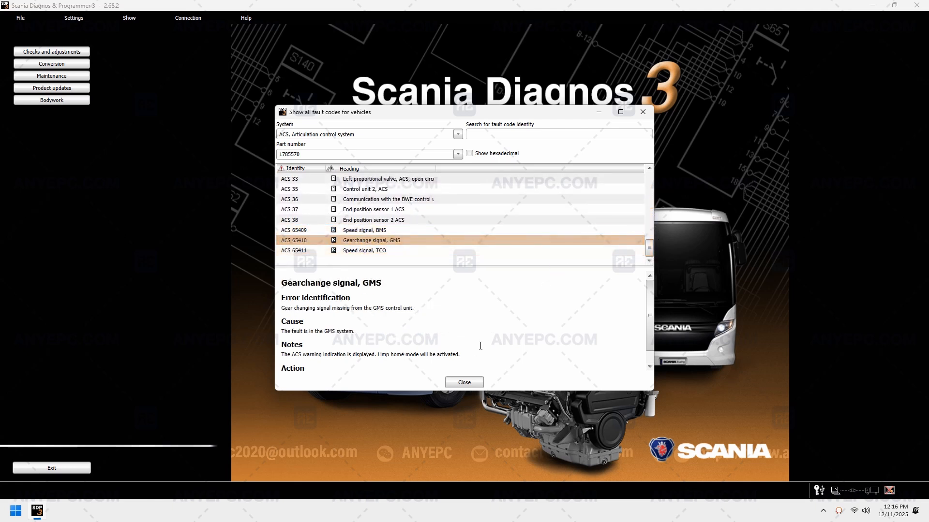
pyautogui.click(465, 382)
# View the licence information and request the VCI information, closing each dialog.
pyautogui.click(116, 18)
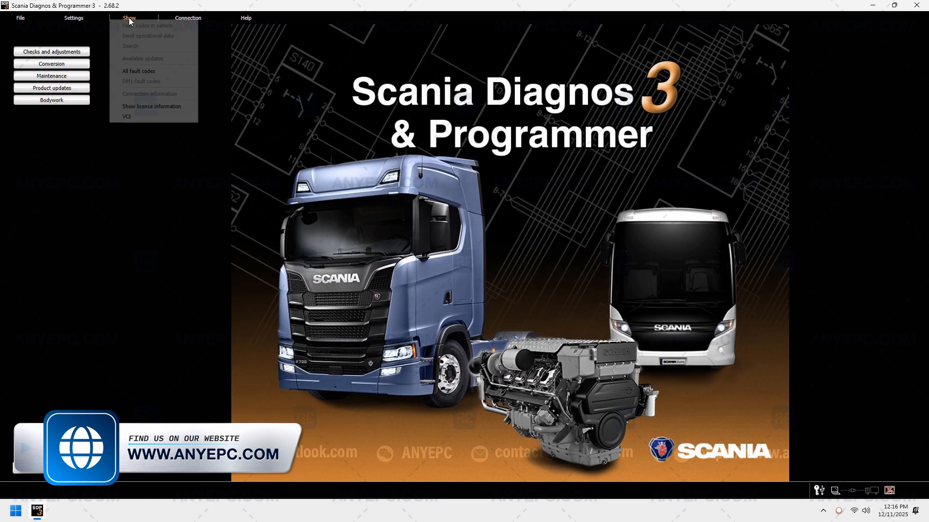
pyautogui.click(166, 106)
pyautogui.click(477, 311)
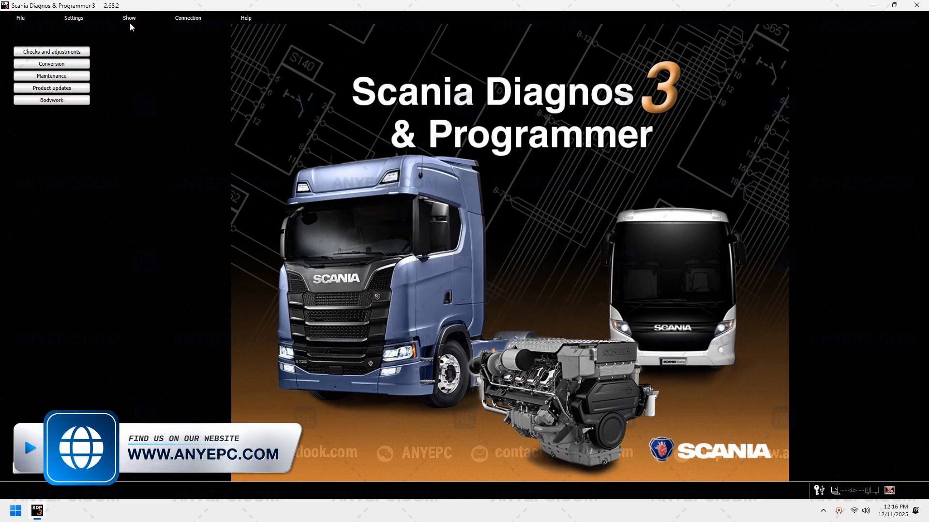
pyautogui.click(130, 19)
pyautogui.click(150, 117)
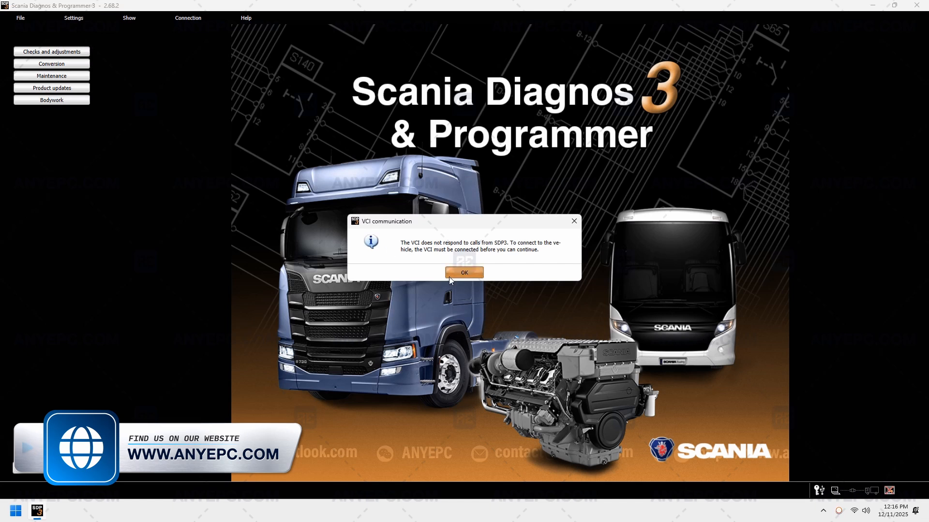
pyautogui.click(464, 272)
# View the dialogs for selecting and installing a software key and close them without entering a product key.
pyautogui.click(75, 19)
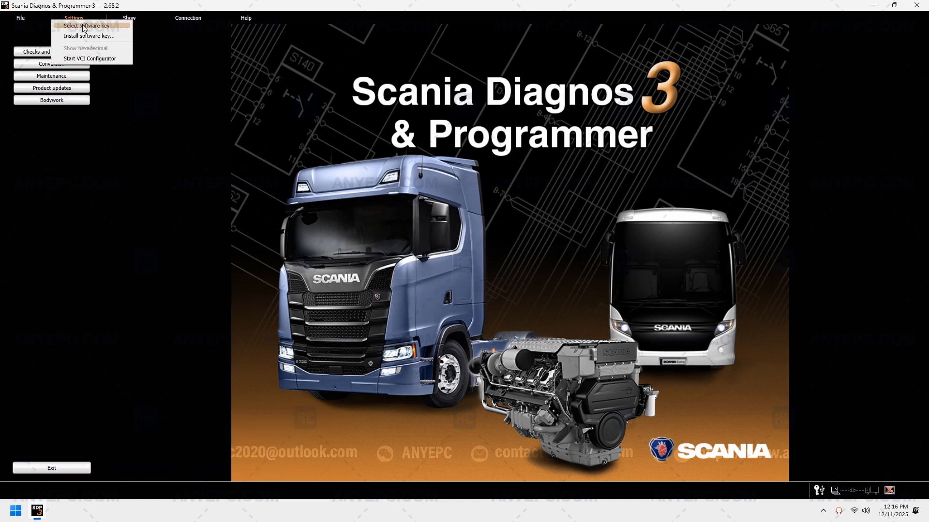
pyautogui.click(85, 26)
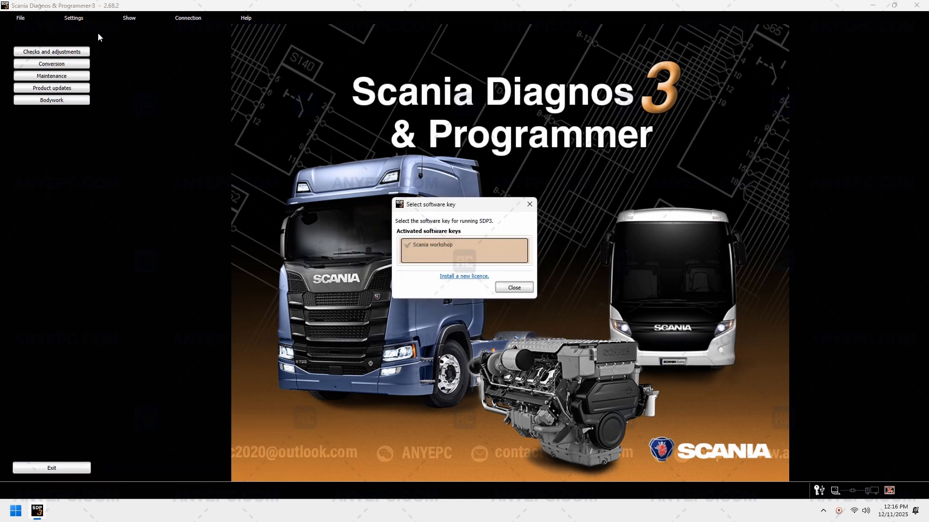
pyautogui.click(510, 289)
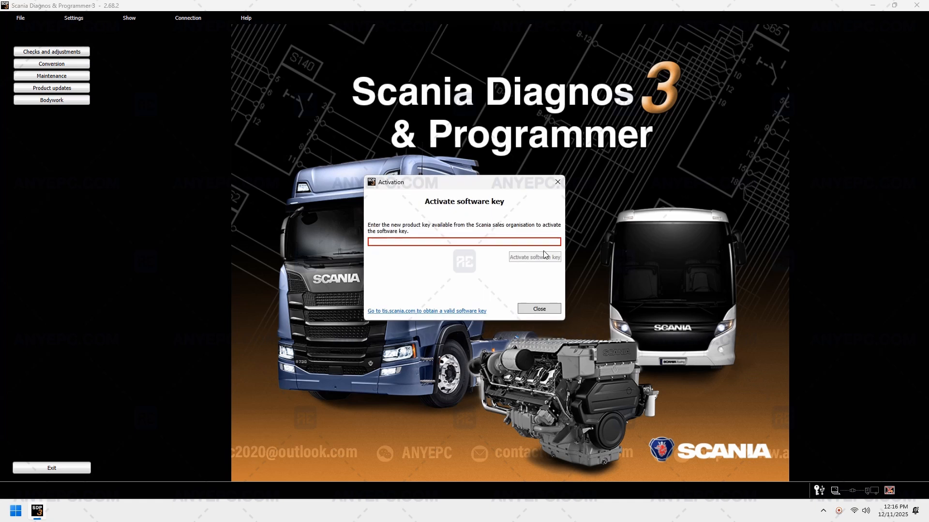
pyautogui.click(539, 309)
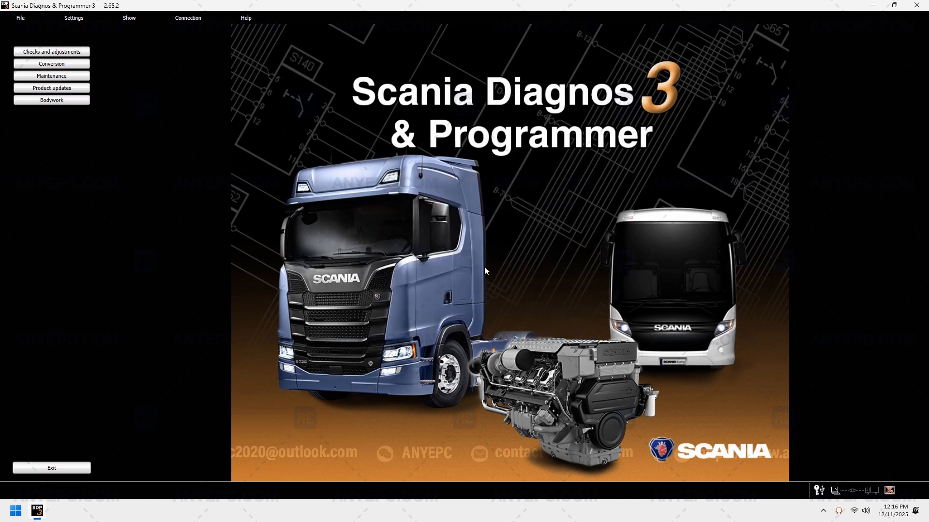
# View the confirmation for starting the VCI Configurator and close it without continuing.
pyautogui.click(99, 20)
pyautogui.click(115, 58)
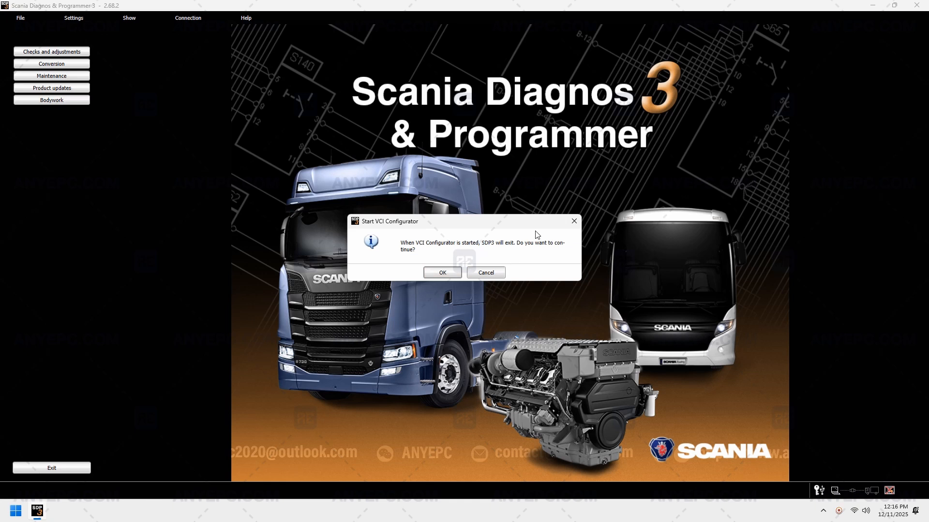
pyautogui.click(573, 221)
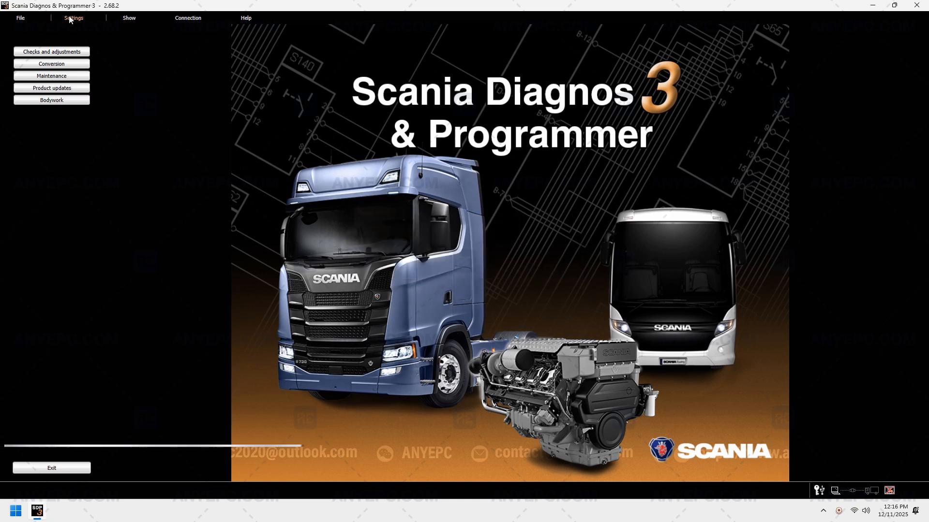
# Start demo mode with the snapshot file BUS_EURO6_S8_YS2K4X20001884267.txt from the Snapshot examples folder.
pyautogui.click(21, 18)
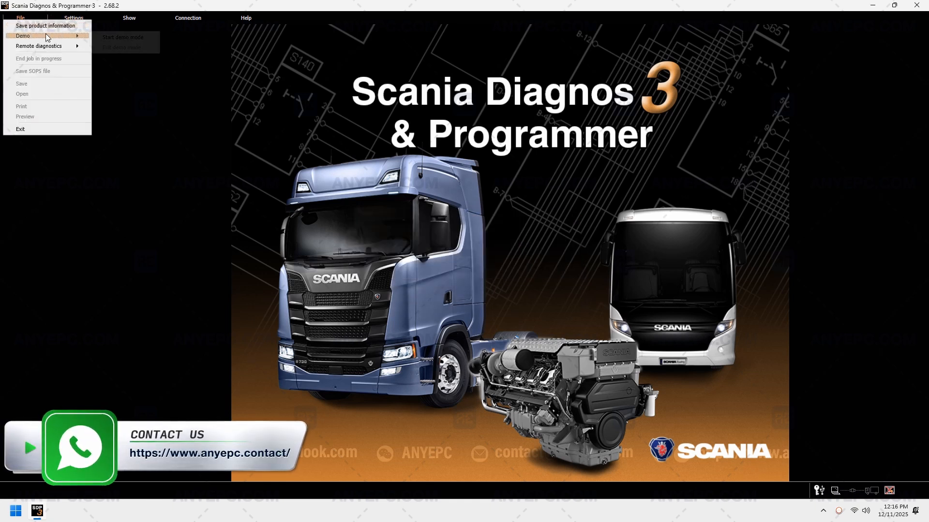
pyautogui.moveTo(59, 44)
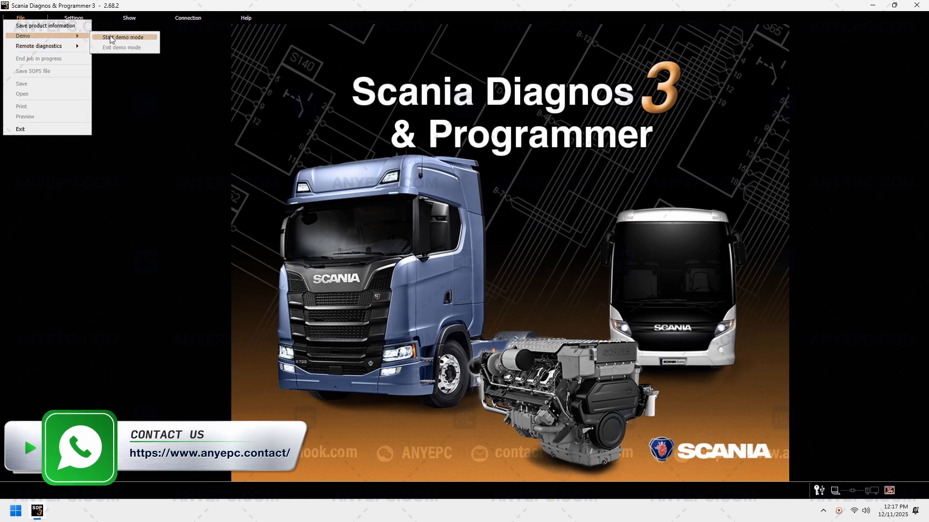
pyautogui.click(111, 37)
pyautogui.doubleClick(144, 102)
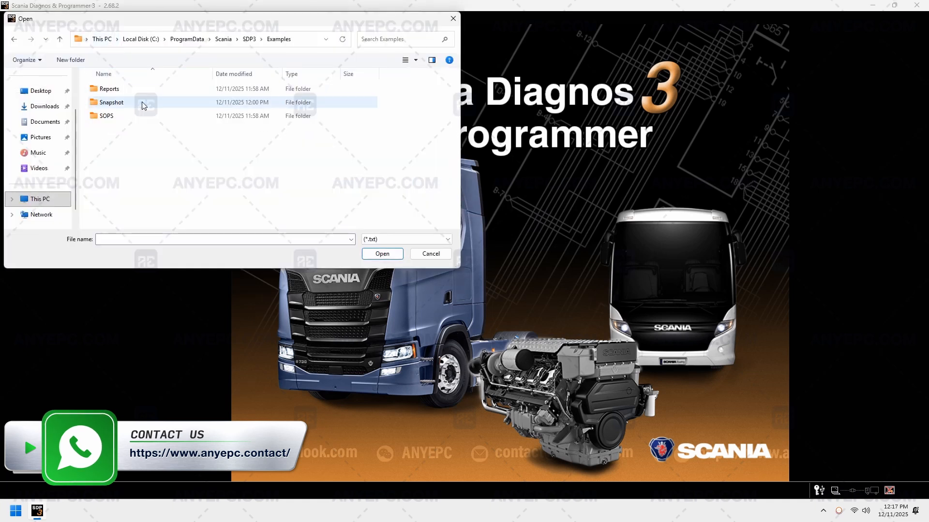
pyautogui.doubleClick(143, 107)
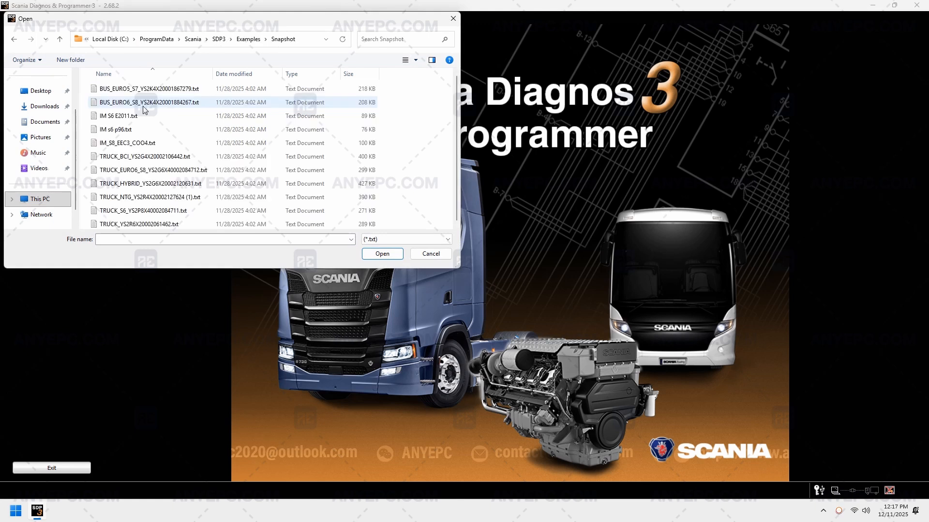
pyautogui.click(155, 102)
pyautogui.click(393, 254)
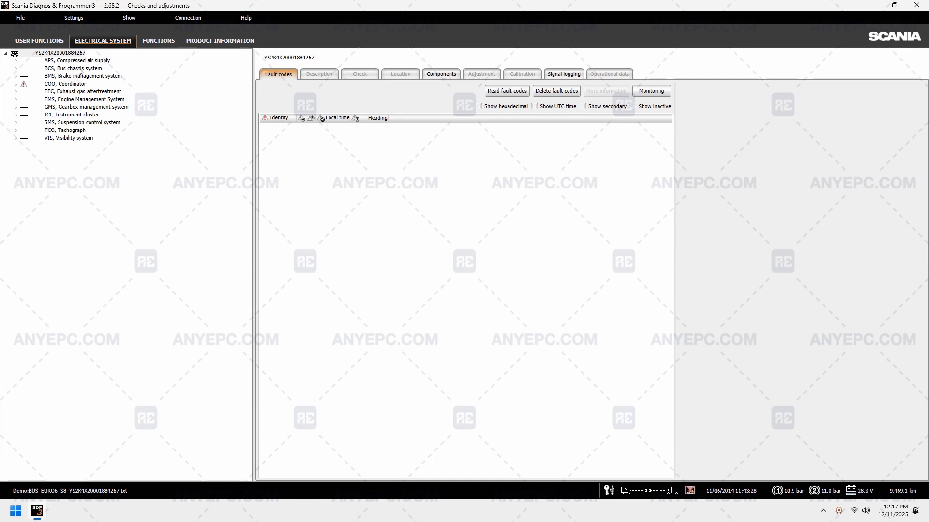
# View the vehicle's control unit components diagram and the EMS / S8 and GMS / ZF3 signals available for signal logging.
pyautogui.click(438, 74)
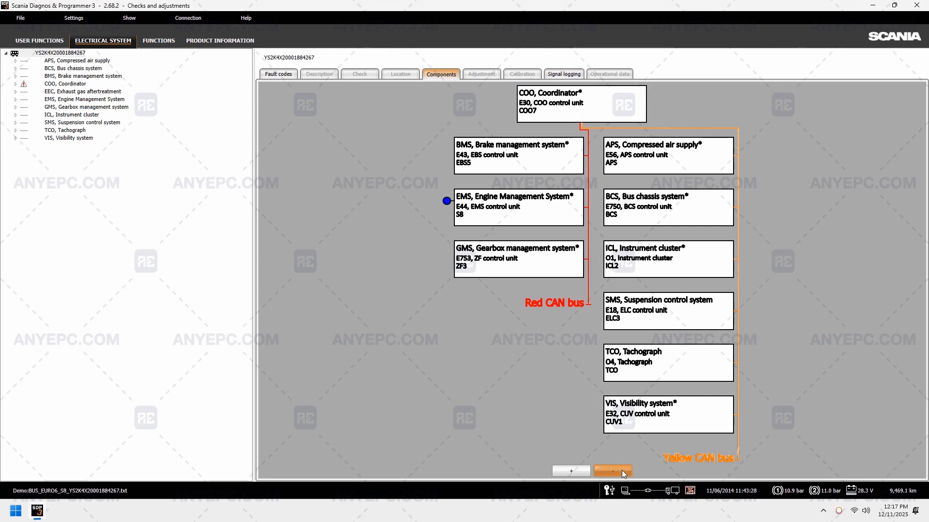
pyautogui.click(622, 470)
pyautogui.click(562, 74)
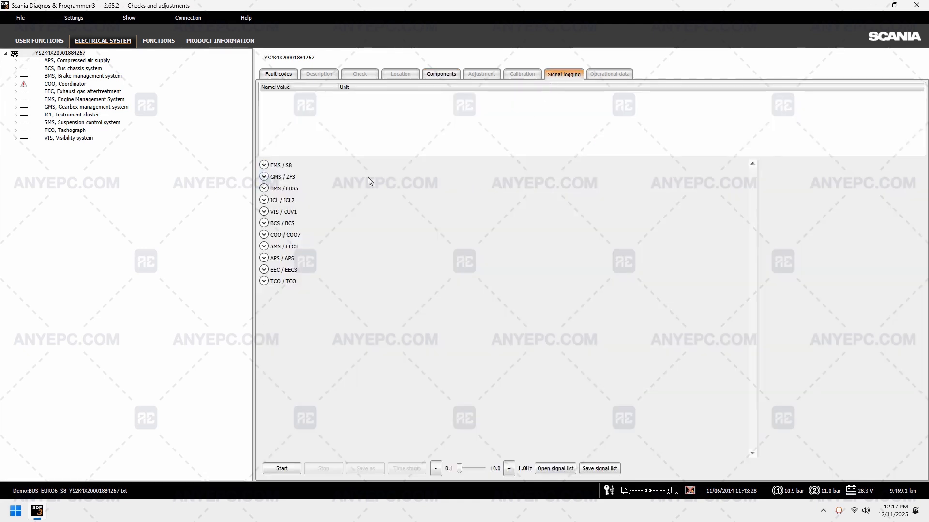
pyautogui.click(325, 166)
pyautogui.click(321, 187)
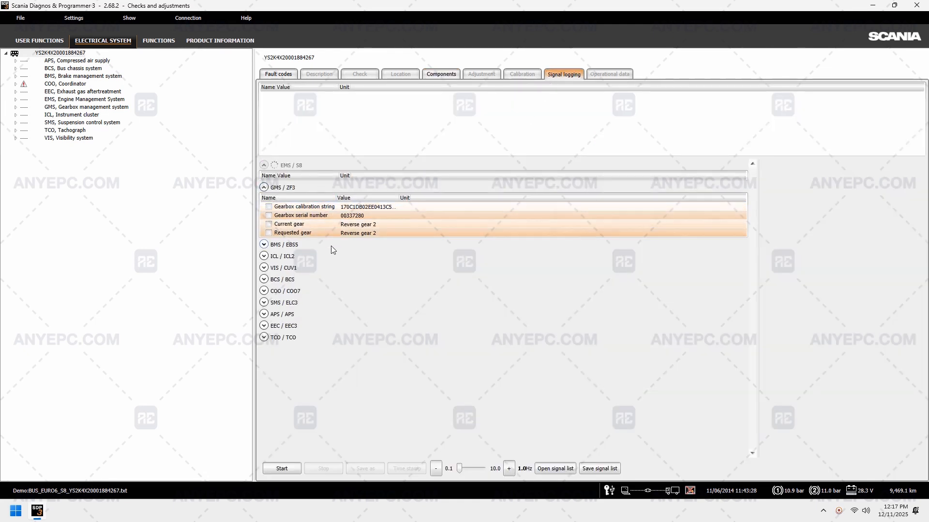
pyautogui.scroll(-8, 266, 270)
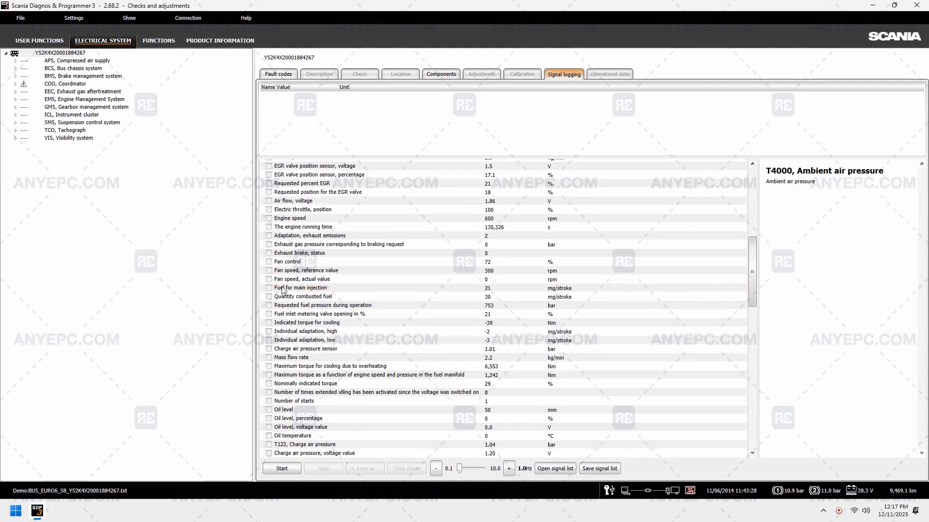
pyautogui.scroll(2, 264, 290)
# Browse the APS, Compressed air supply system through the E 56 control unit's wiring diagram to the APS checks.
pyautogui.click(72, 61)
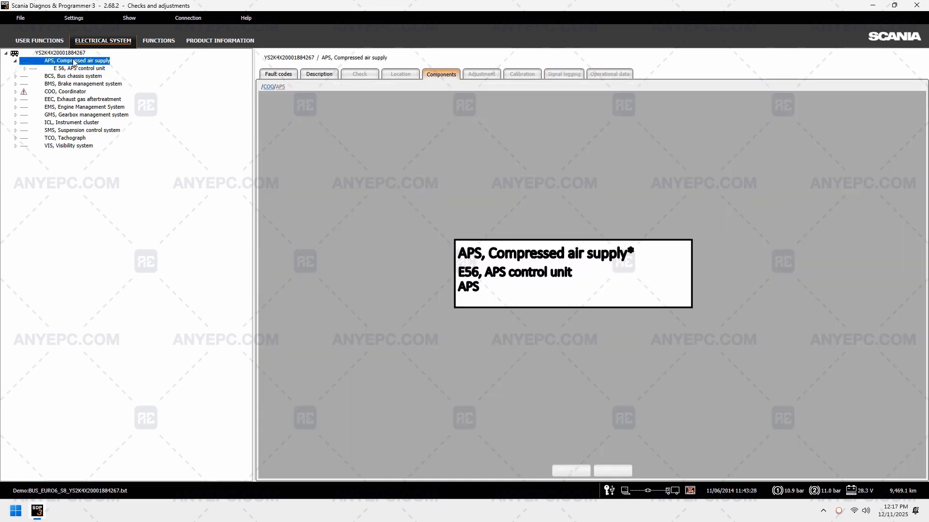
pyautogui.click(100, 70)
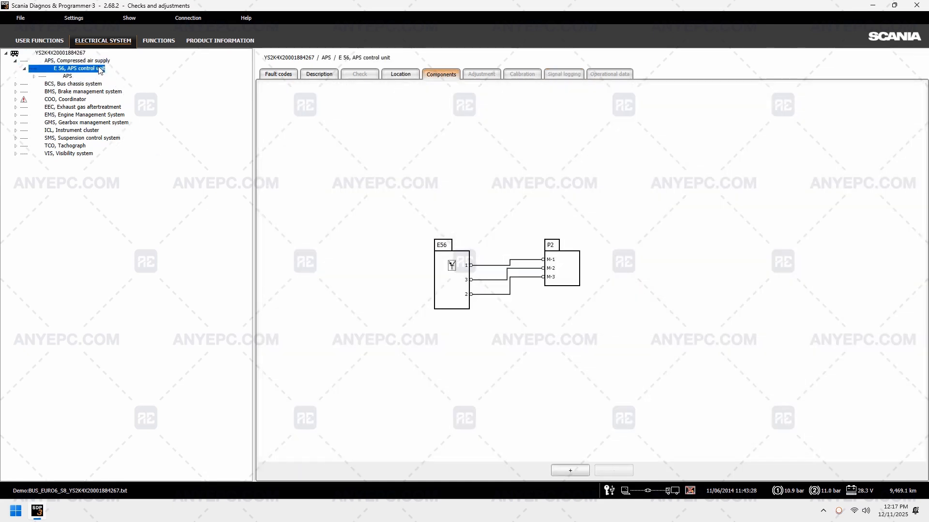
pyautogui.click(67, 72)
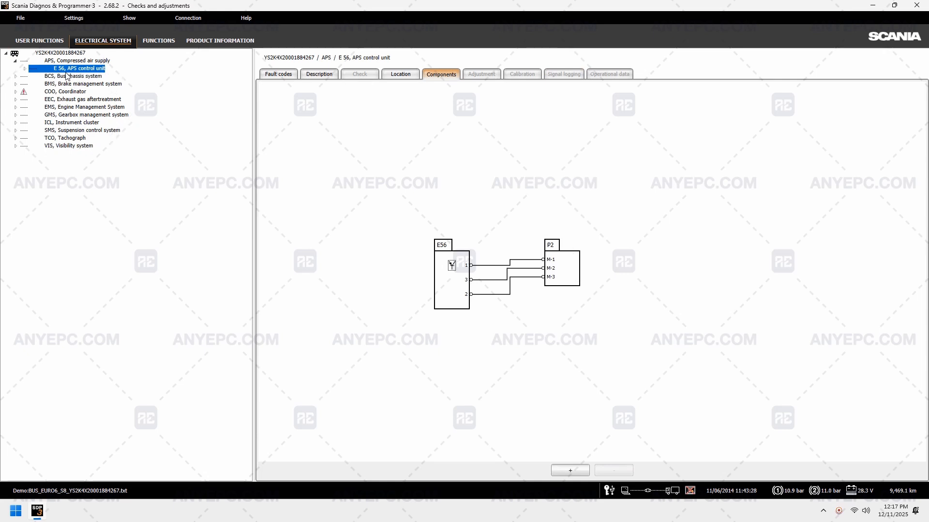
pyautogui.click(66, 72)
pyautogui.click(68, 77)
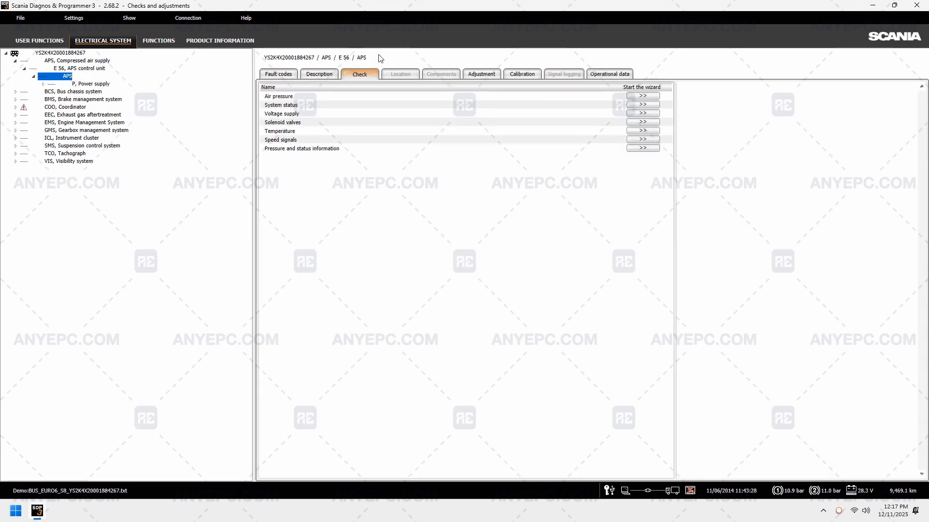
# Open and close the APS air pressure, voltage supply and temperature checks, and view the APS description and fault codes.
pyautogui.click(635, 97)
pyautogui.click(642, 114)
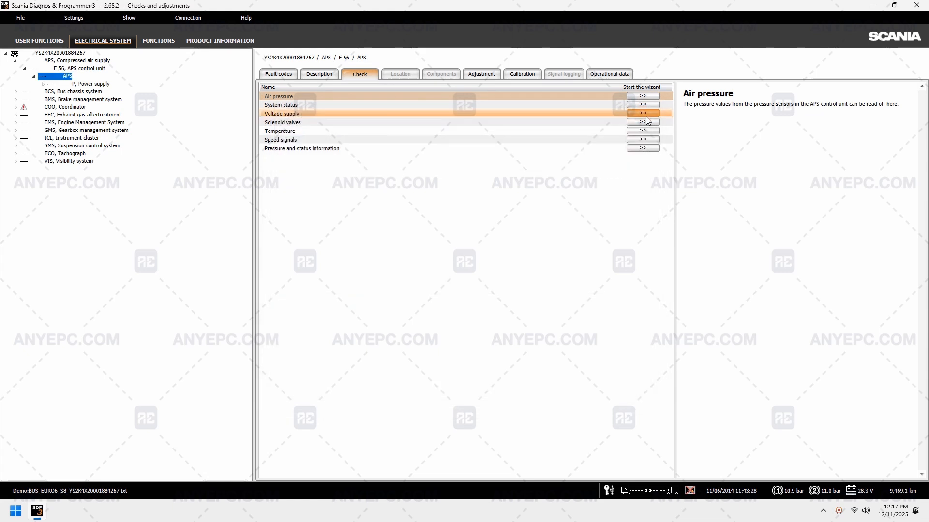
pyautogui.click(643, 113)
pyautogui.click(642, 109)
pyautogui.click(650, 131)
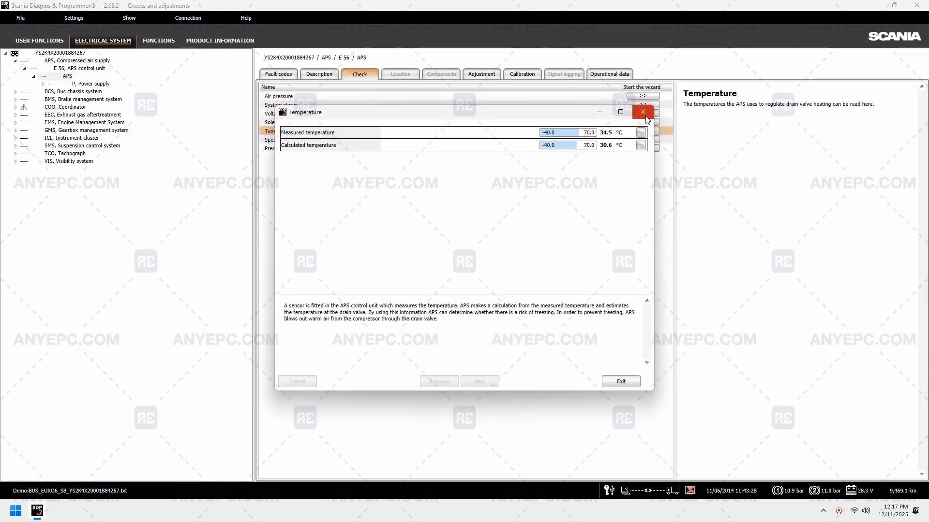
pyautogui.click(641, 112)
pyautogui.click(319, 74)
pyautogui.click(285, 77)
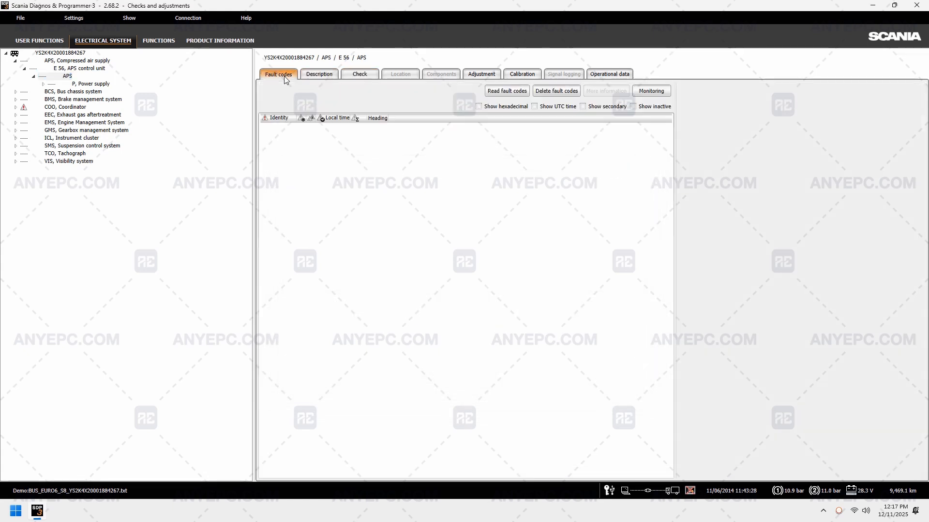
# Browse the fault codes of the BMS, Brake management system down to EBS5 and of the COO, Coordinator.
pyautogui.click(81, 100)
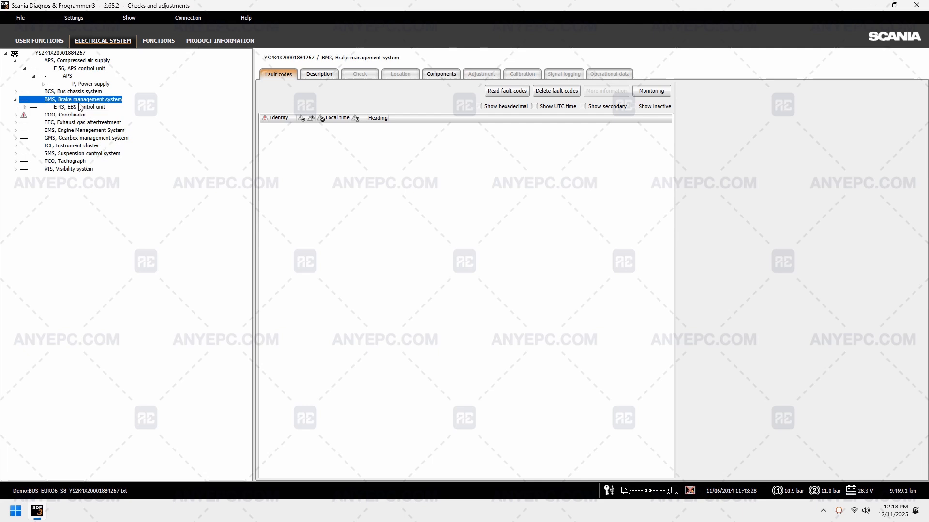
pyautogui.click(82, 107)
pyautogui.click(73, 115)
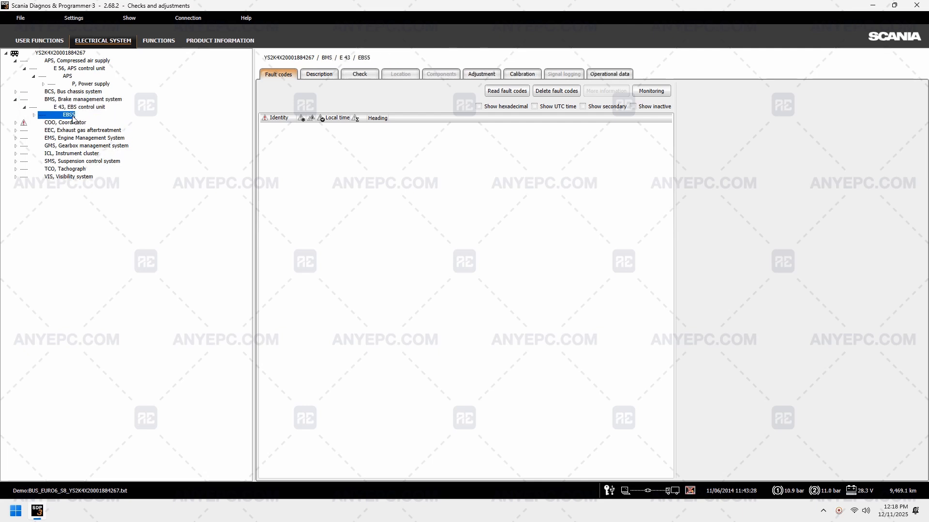
pyautogui.click(72, 107)
pyautogui.click(73, 115)
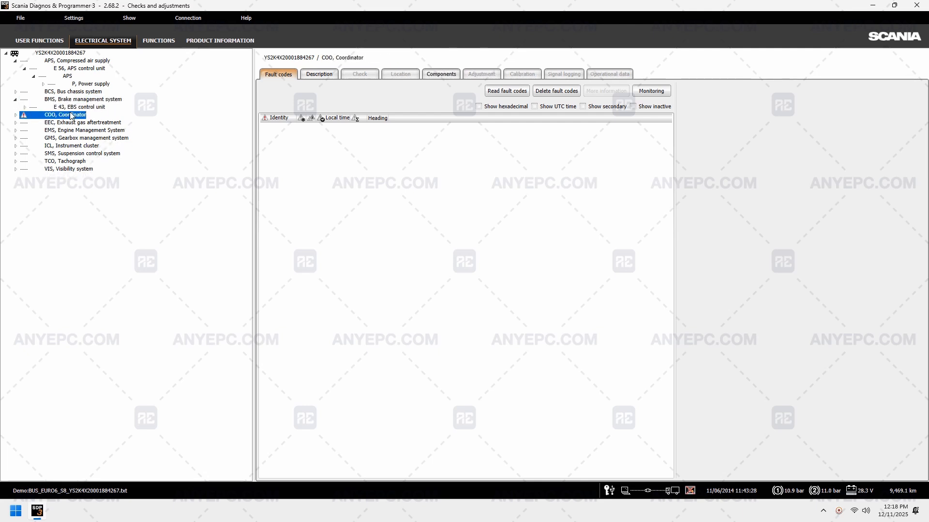
# Browse the COO7 coordinator down to the O4, Tachograph instrument and view its checks and location drawing.
pyautogui.click(79, 124)
pyautogui.click(72, 131)
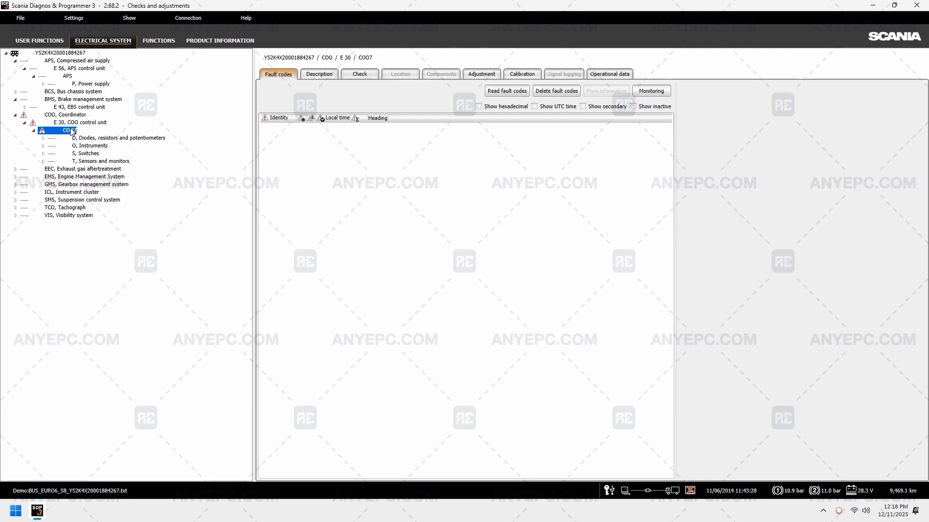
pyautogui.click(82, 146)
pyautogui.click(99, 153)
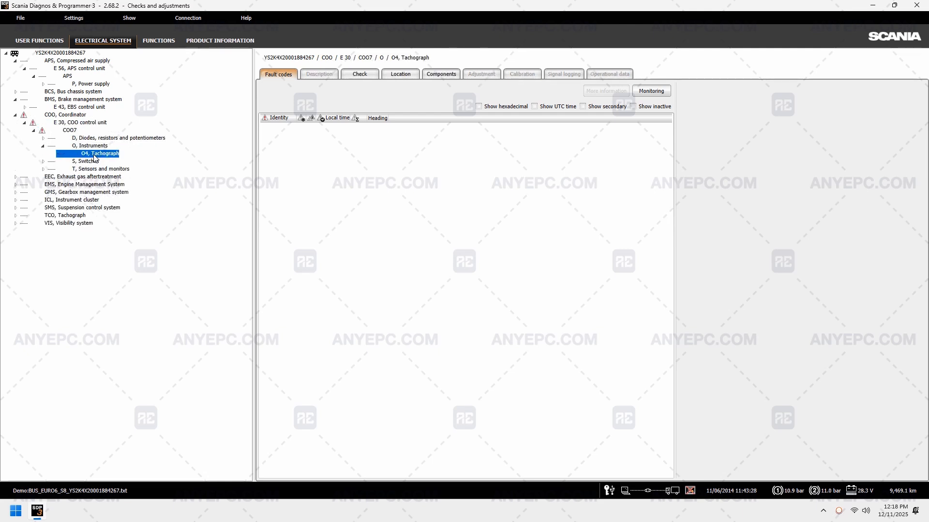
pyautogui.click(361, 74)
pyautogui.click(396, 75)
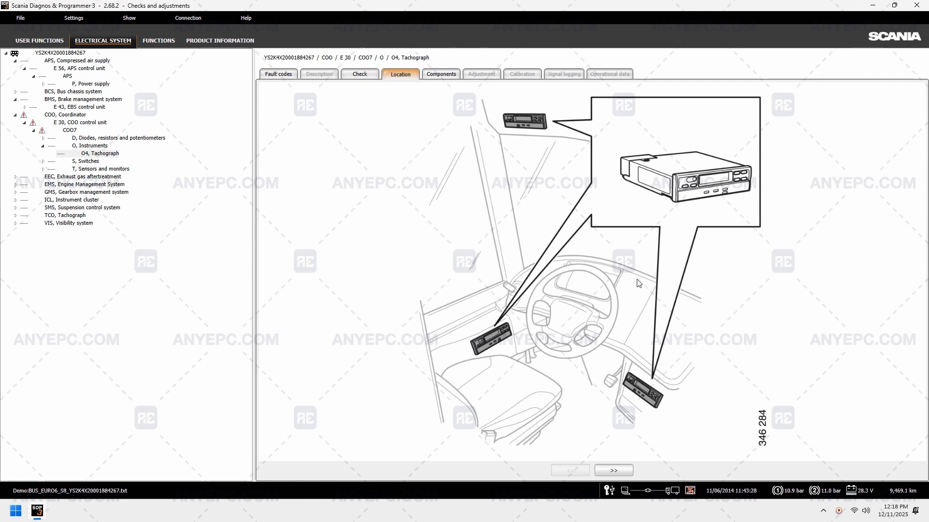
# View the E 44, EMS control unit's fault codes, description, location and components wiring diagram.
pyautogui.click(81, 187)
pyautogui.click(85, 193)
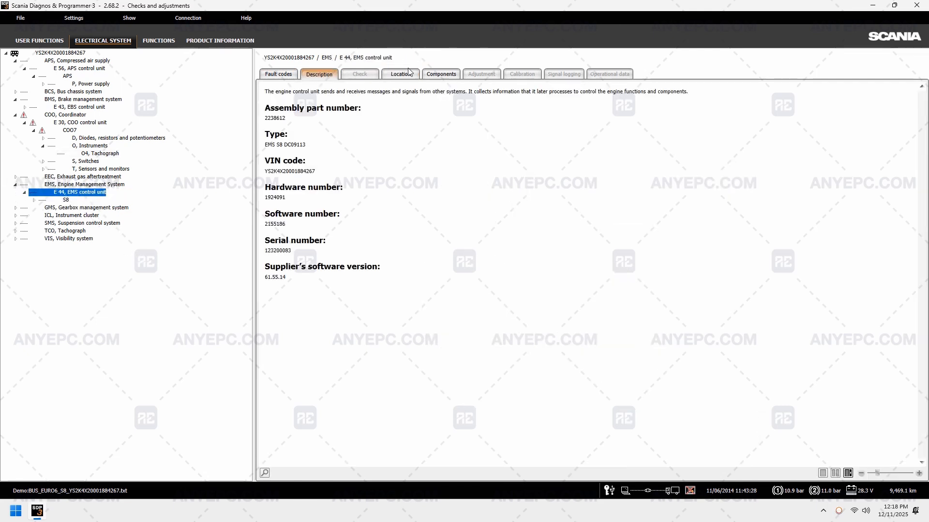
pyautogui.click(278, 74)
pyautogui.click(320, 74)
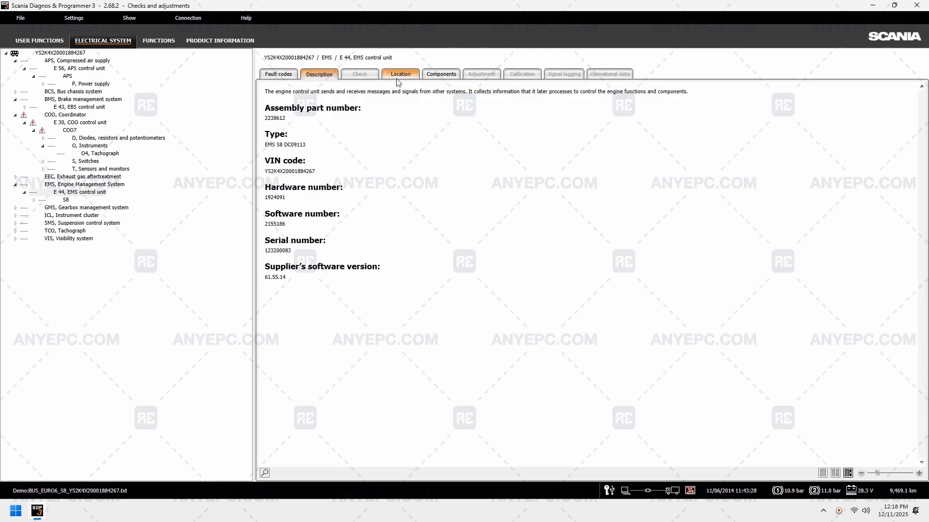
pyautogui.click(401, 75)
pyautogui.click(440, 74)
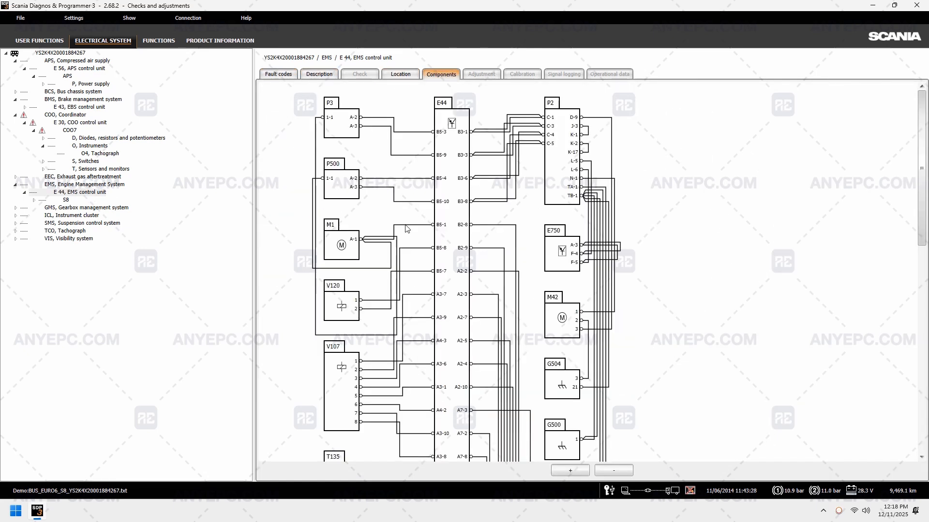
pyautogui.scroll(-10, 407, 229)
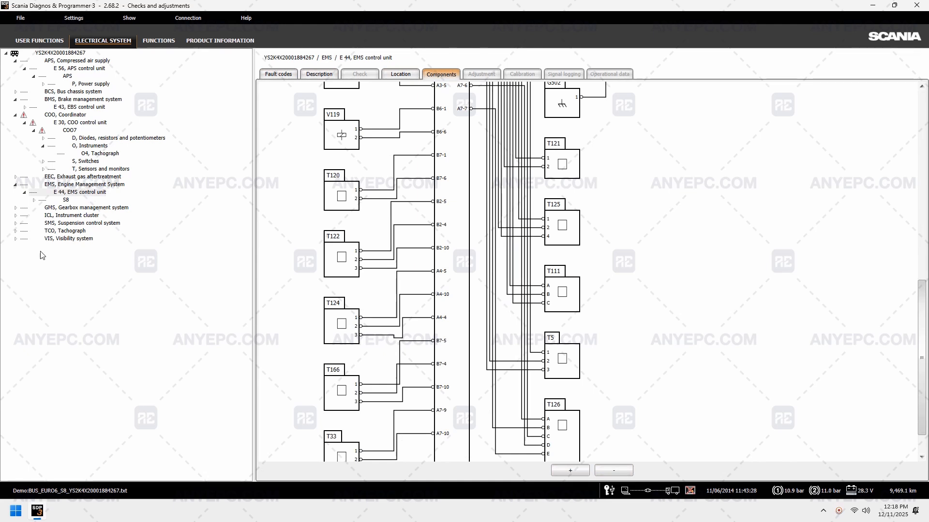
# Open and close the pressure and status information and speed signals checks of the chassis compressed air supply function.
pyautogui.click(160, 41)
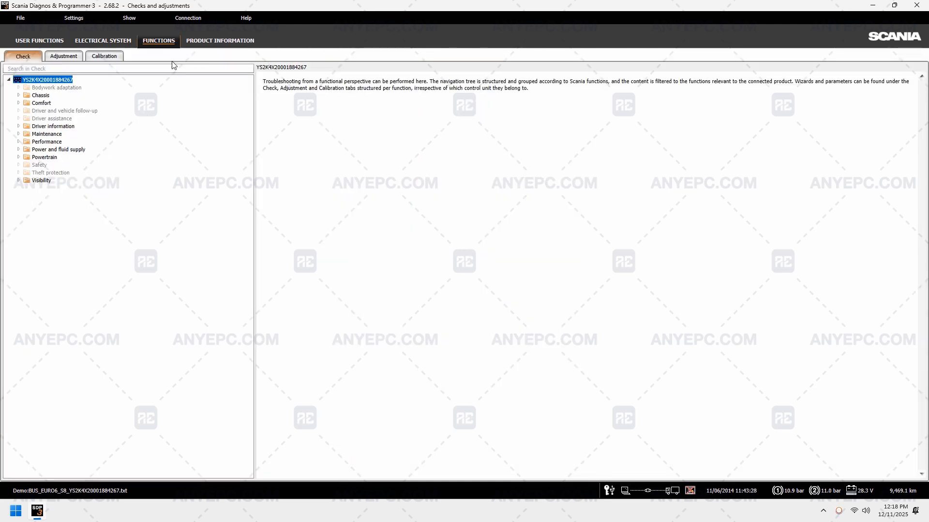
pyautogui.click(19, 96)
pyautogui.click(45, 104)
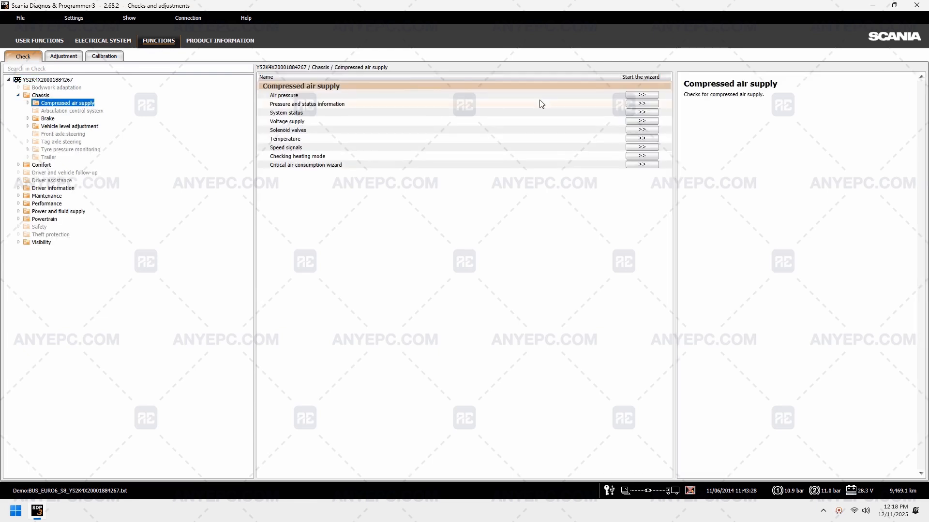
pyautogui.click(642, 103)
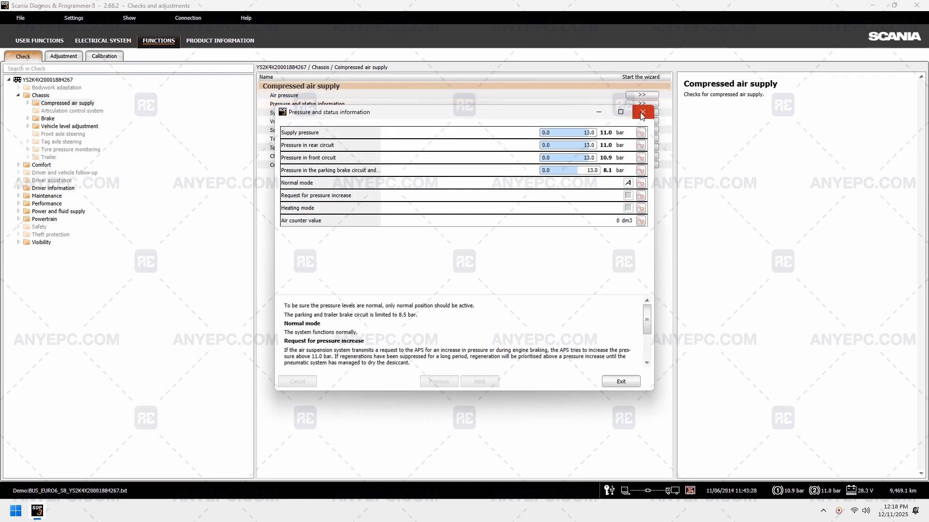
pyautogui.click(643, 113)
pyautogui.click(642, 147)
pyautogui.click(643, 107)
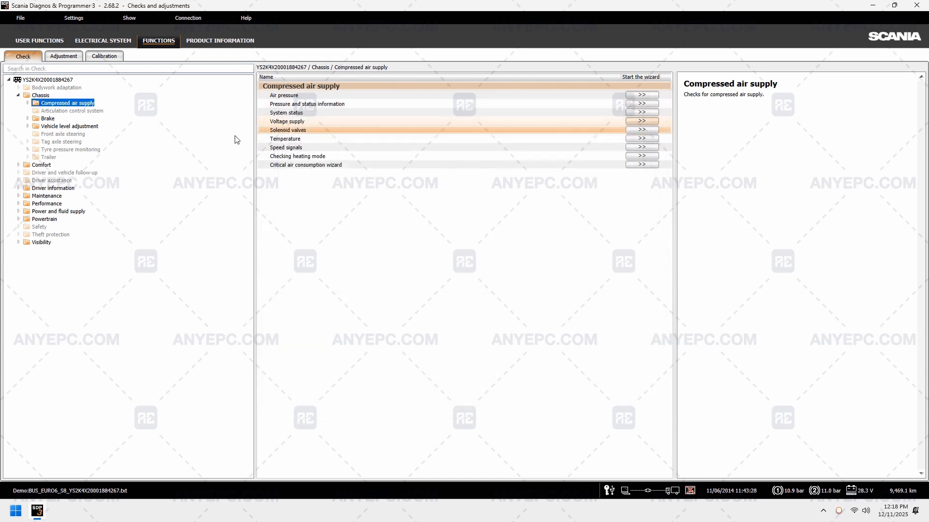
# Open and close the fuel level measurement check under Power and fluid supply, and try to read the adjustment parameters.
pyautogui.doubleClick(45, 212)
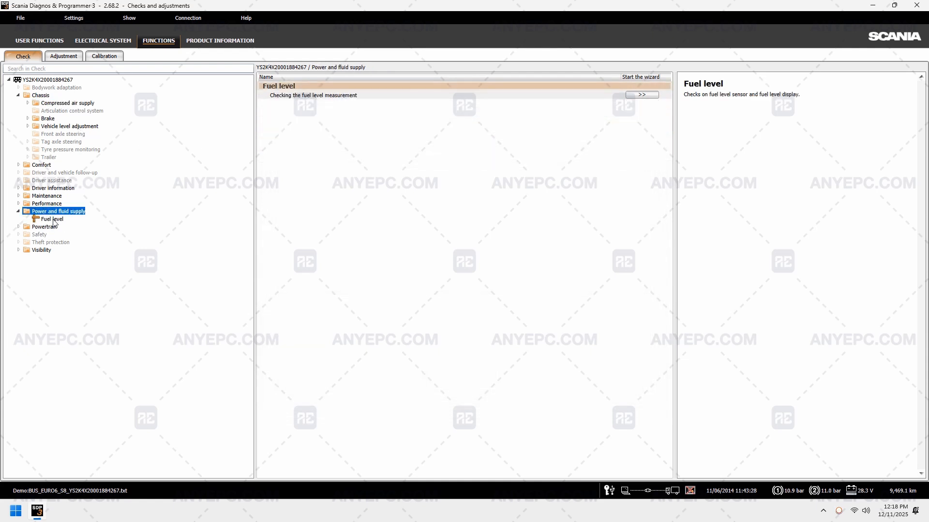
pyautogui.click(52, 220)
pyautogui.click(645, 94)
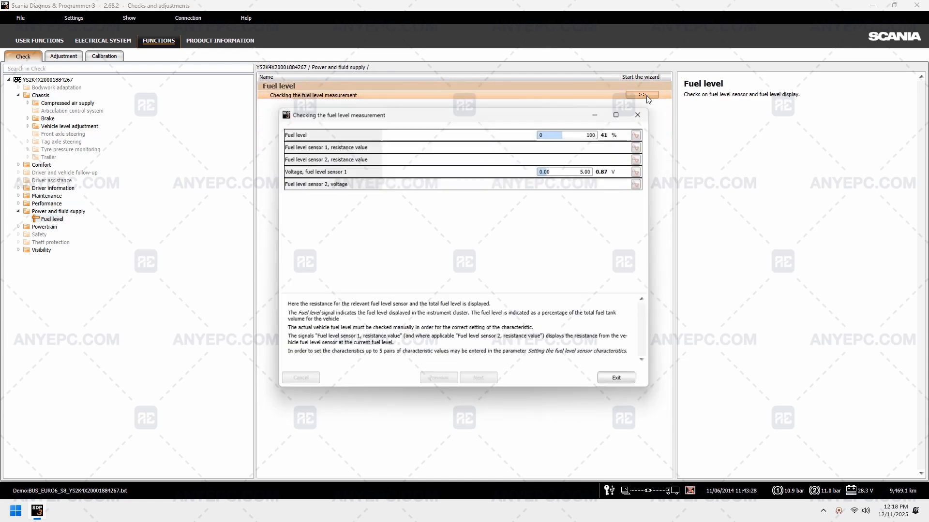
pyautogui.click(645, 112)
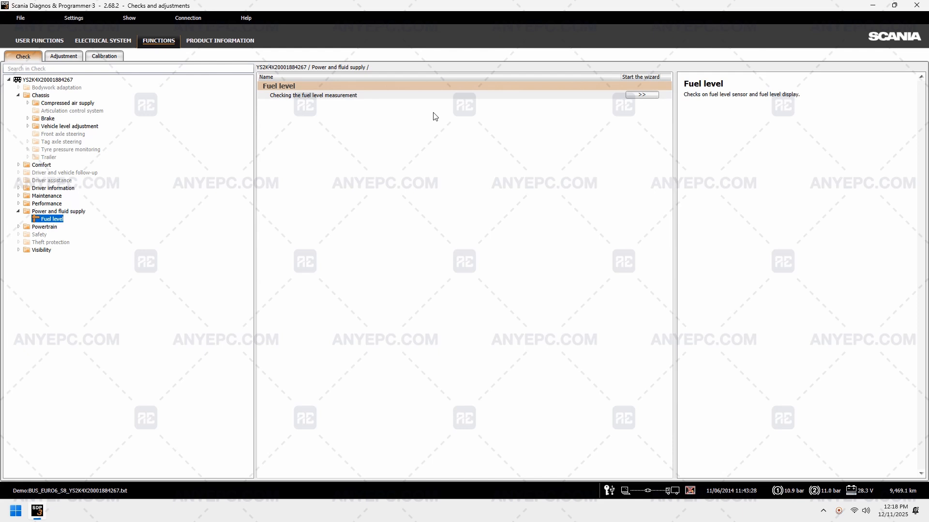
pyautogui.click(67, 57)
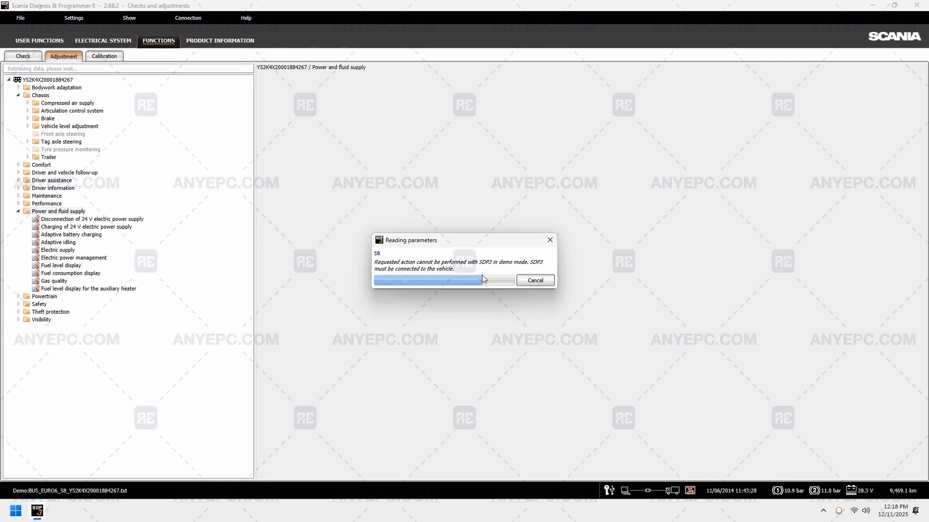
pyautogui.click(541, 281)
# Open the Theft protection calibration wizard "Immobiliser, renewing units", choose Coordinator as the unit, and close the wizard.
pyautogui.click(121, 54)
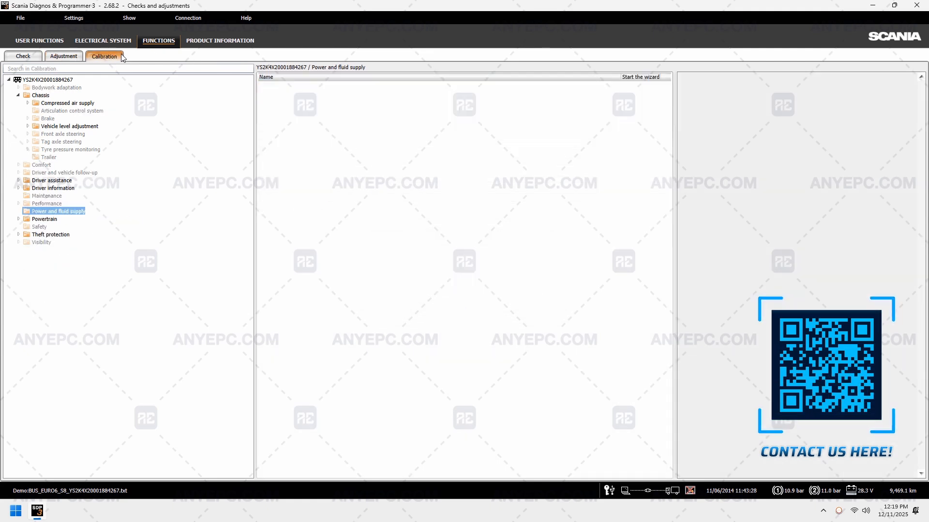
pyautogui.doubleClick(46, 235)
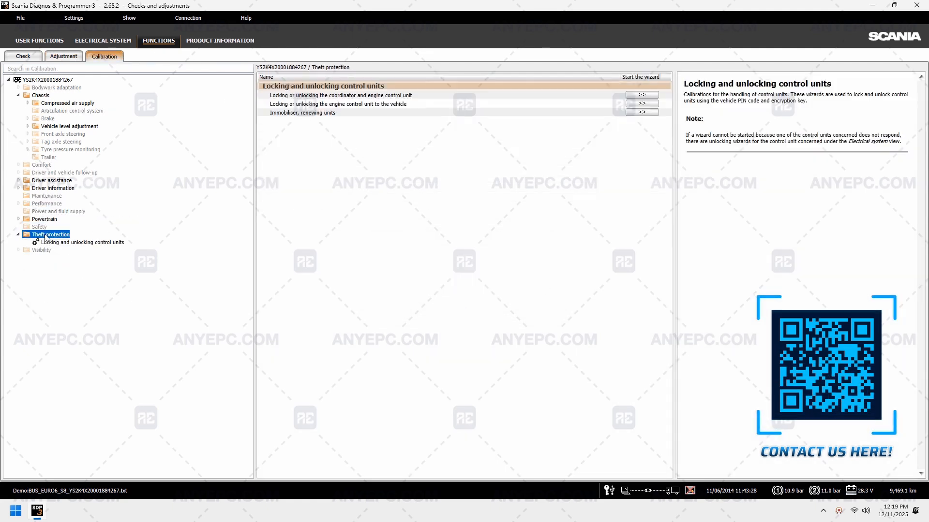
pyautogui.click(654, 112)
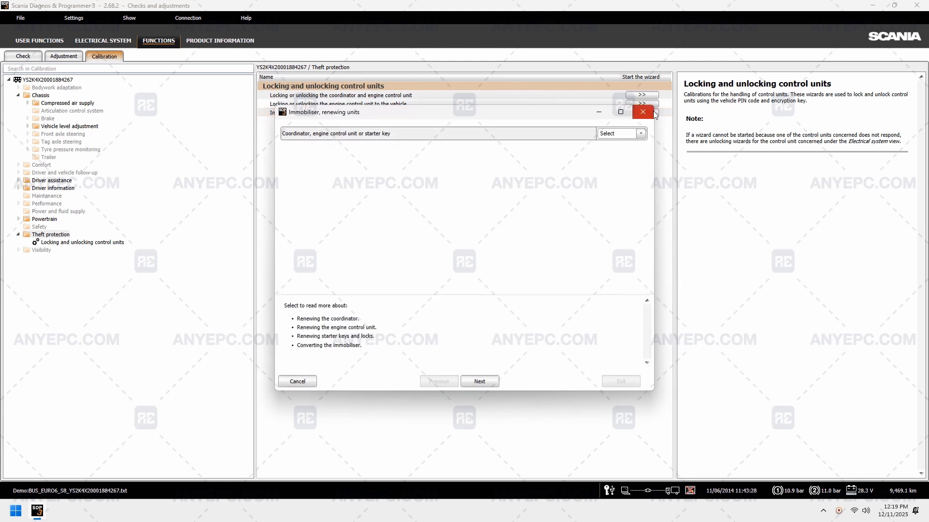
pyautogui.click(641, 134)
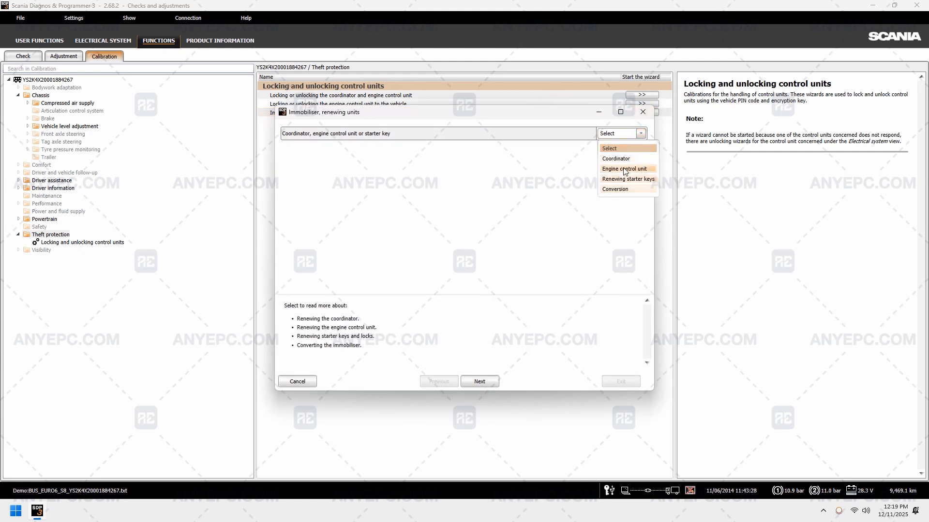
pyautogui.click(625, 158)
pyautogui.click(641, 112)
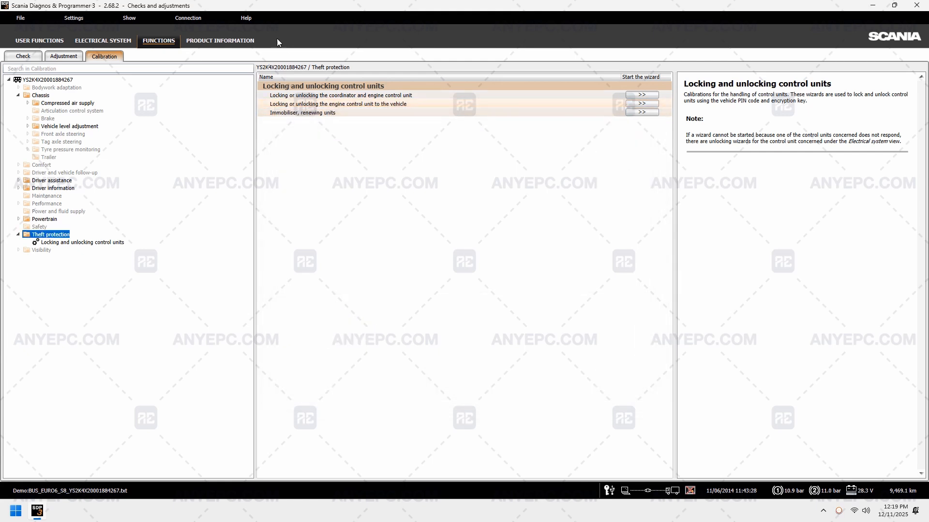
# View the vehicle's product information for SOPS version, product properties controlling parameters and local conversion.
pyautogui.click(250, 42)
pyautogui.click(40, 63)
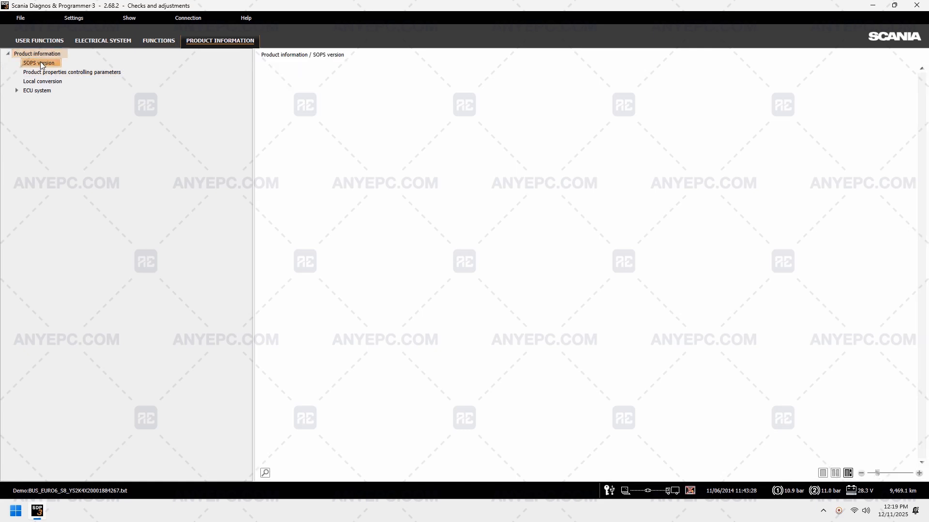
pyautogui.click(51, 73)
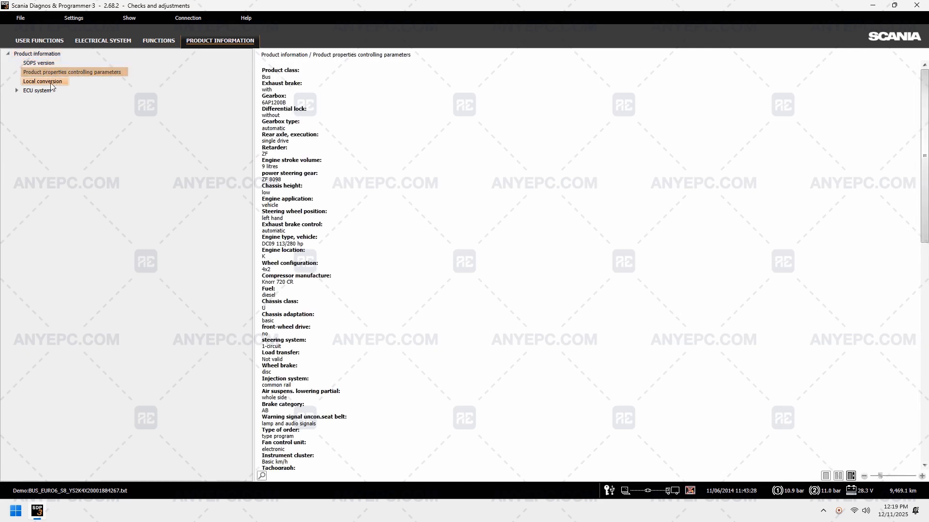
pyautogui.click(51, 83)
# Expand the ECU system product information and view the TCO, APS, COO7 and CUV1 entries.
pyautogui.click(52, 89)
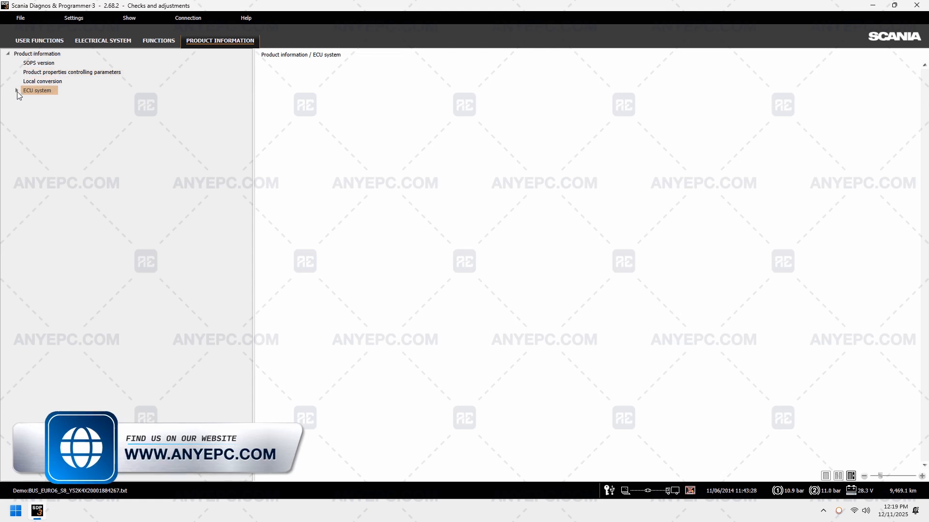
pyautogui.click(17, 91)
pyautogui.click(37, 100)
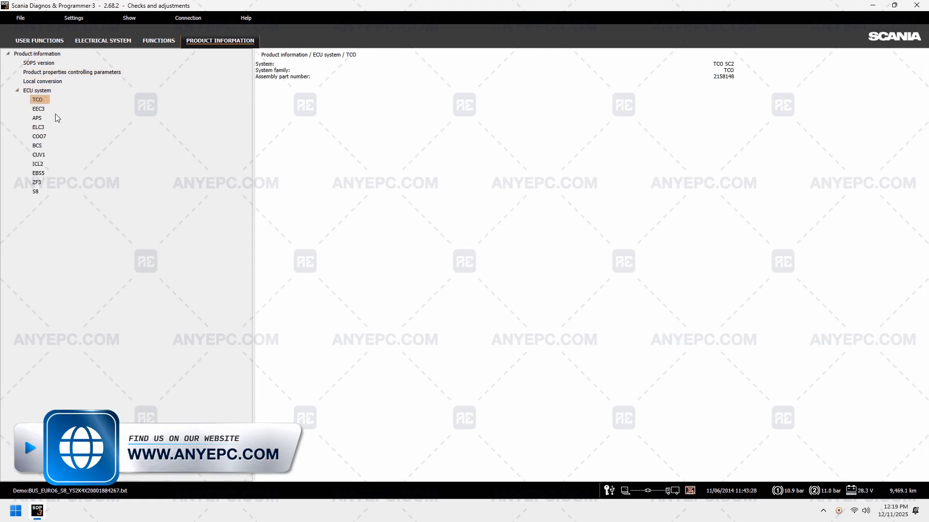
pyautogui.click(38, 118)
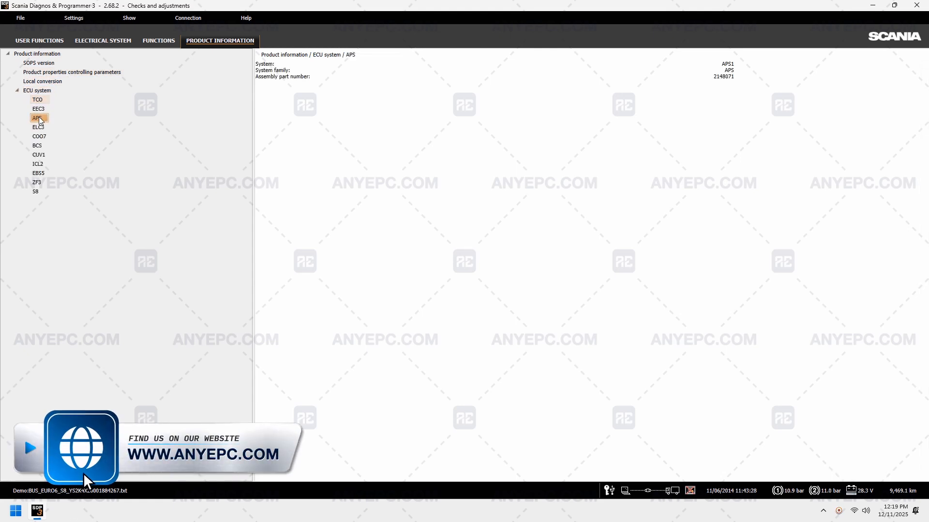
pyautogui.click(40, 137)
pyautogui.click(39, 155)
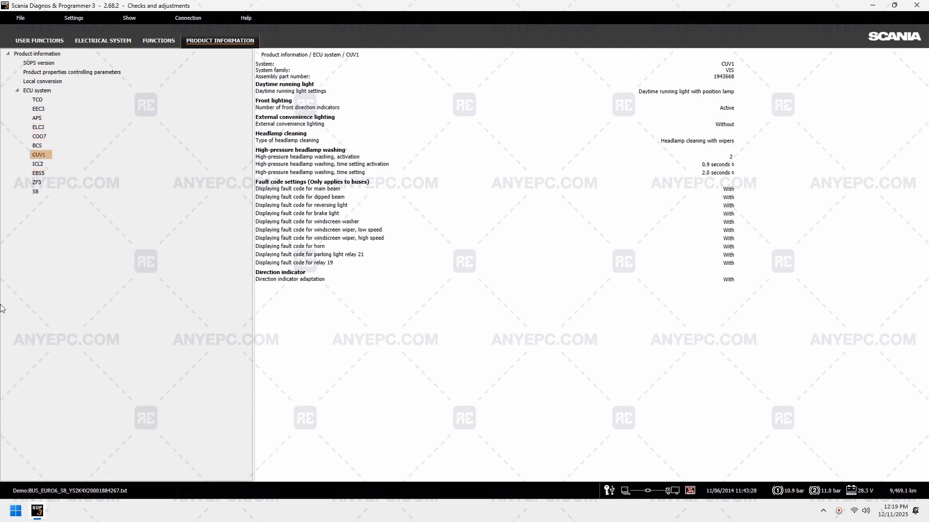
# View the user functions overview and end the checks and adjustments job in progress.
pyautogui.click(39, 41)
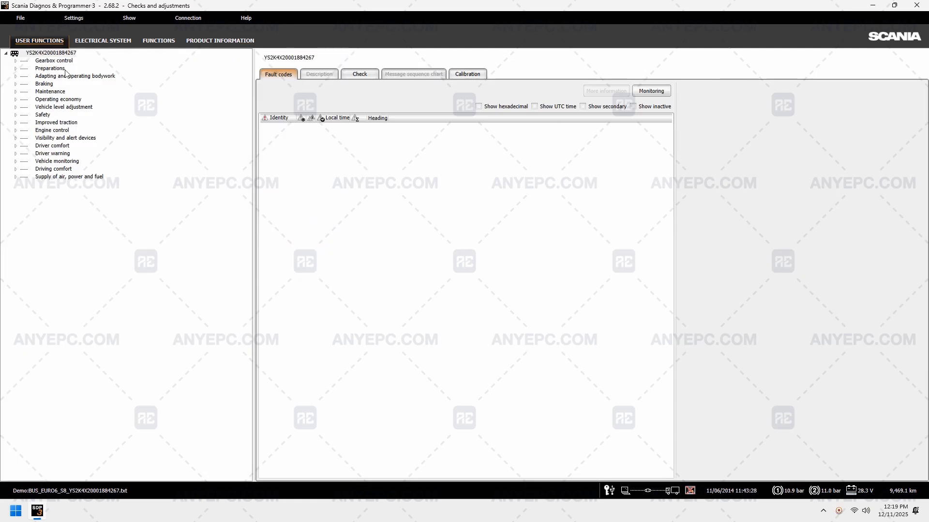
pyautogui.click(28, 22)
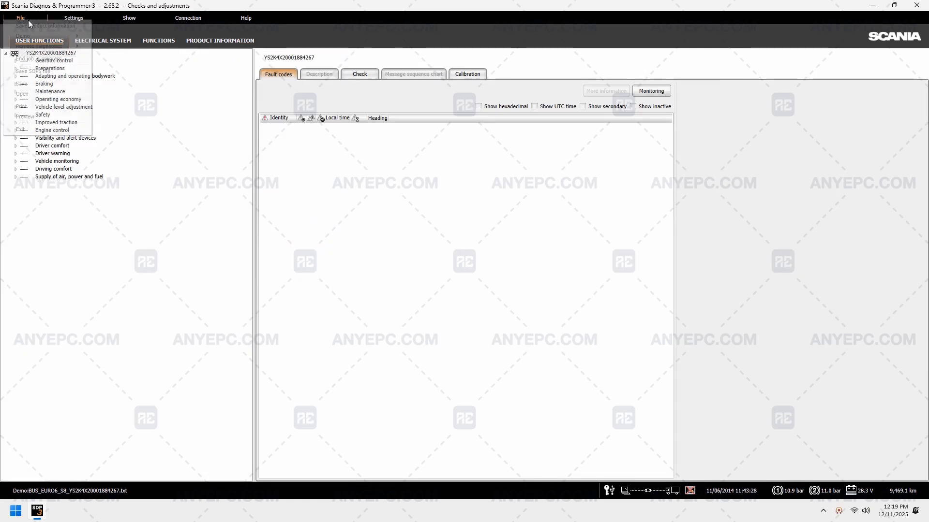
pyautogui.click(47, 58)
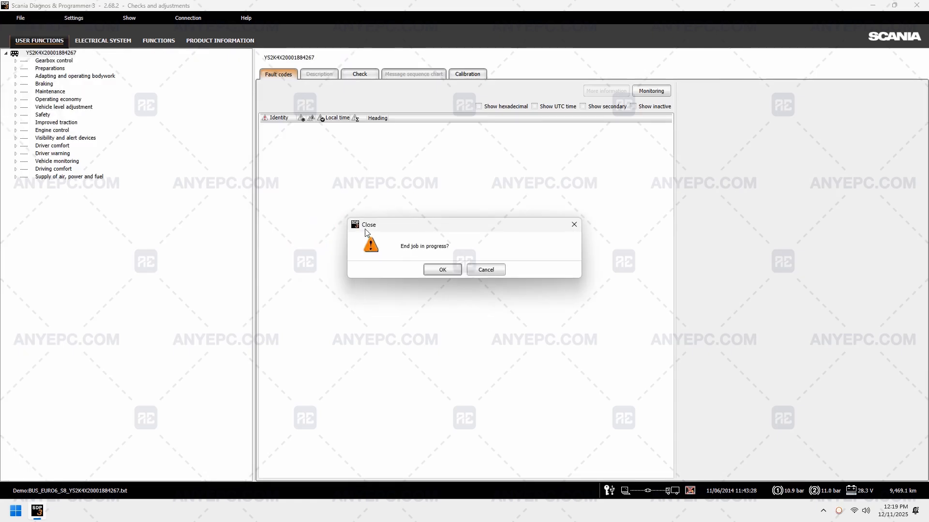
pyautogui.click(441, 273)
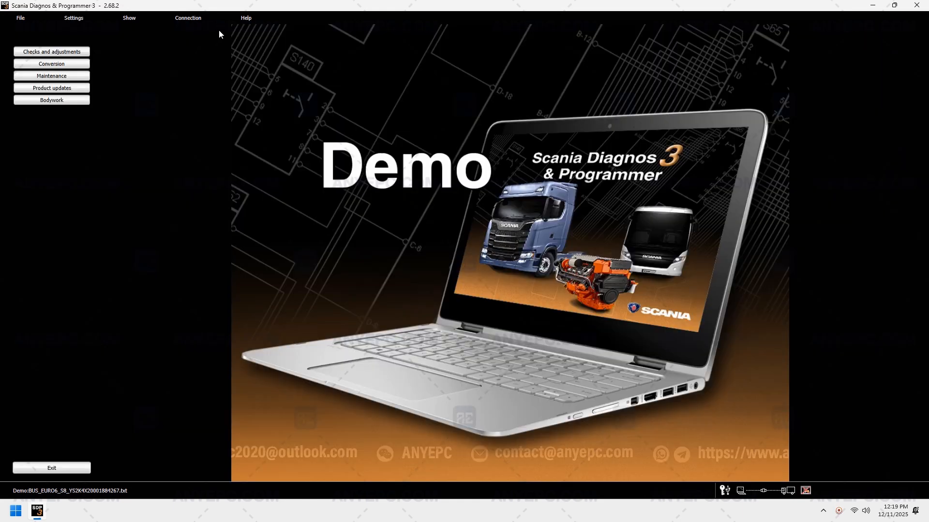
pyautogui.click(245, 17)
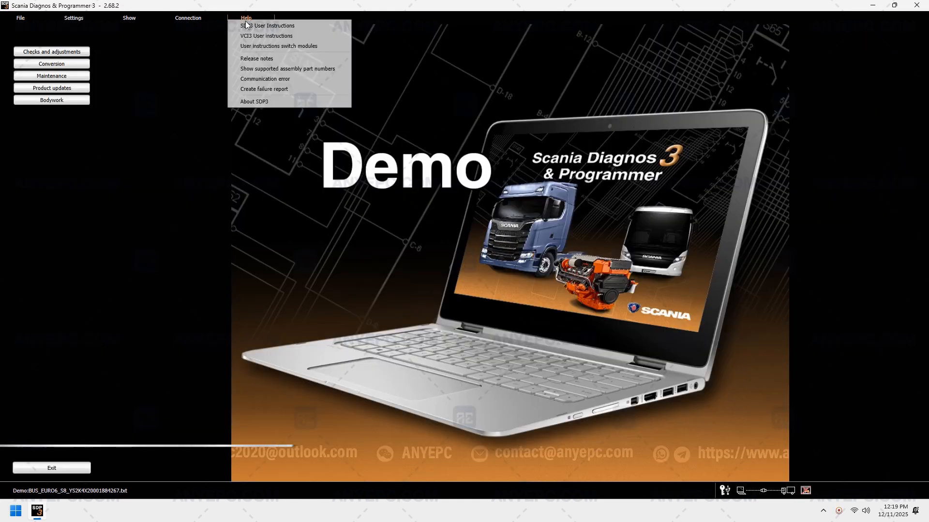
pyautogui.click(165, 94)
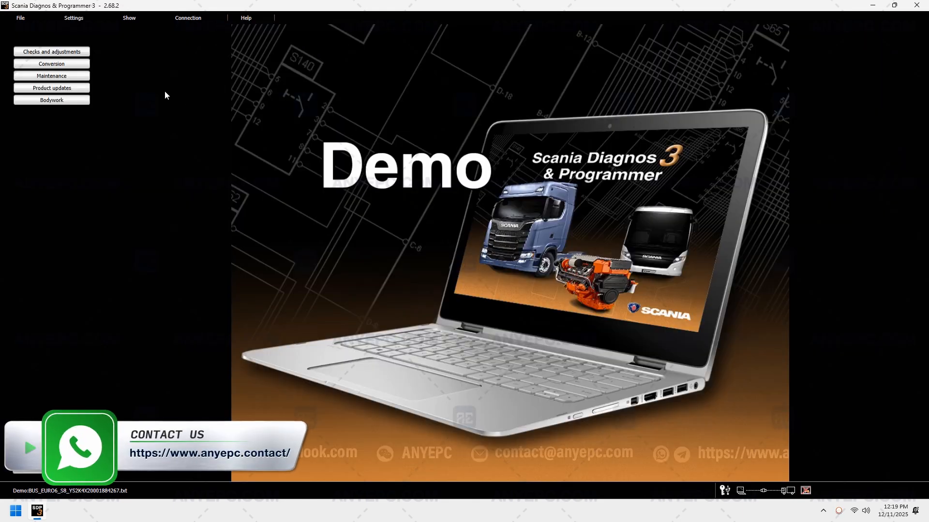
# Start the Conversion job and browse the fault codes of the APS, BCS, COO and EEC systems.
pyautogui.click(76, 65)
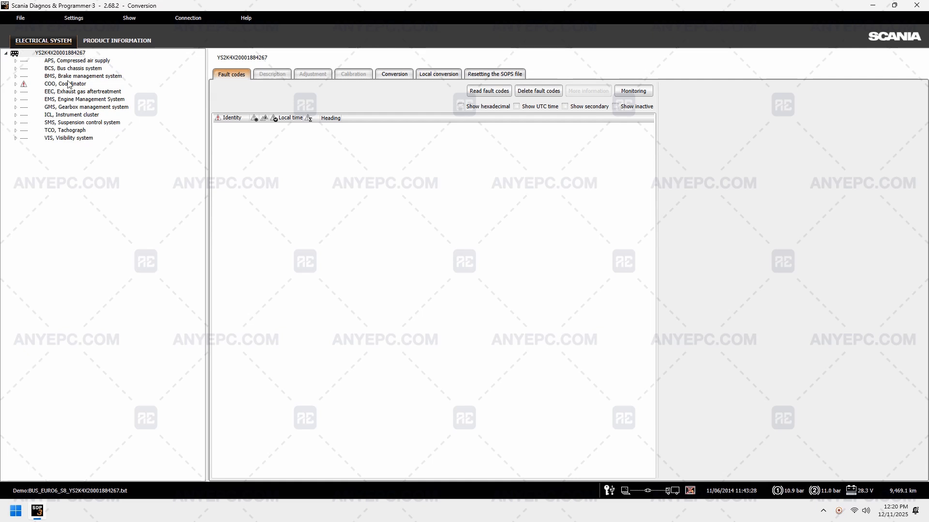
pyautogui.click(72, 61)
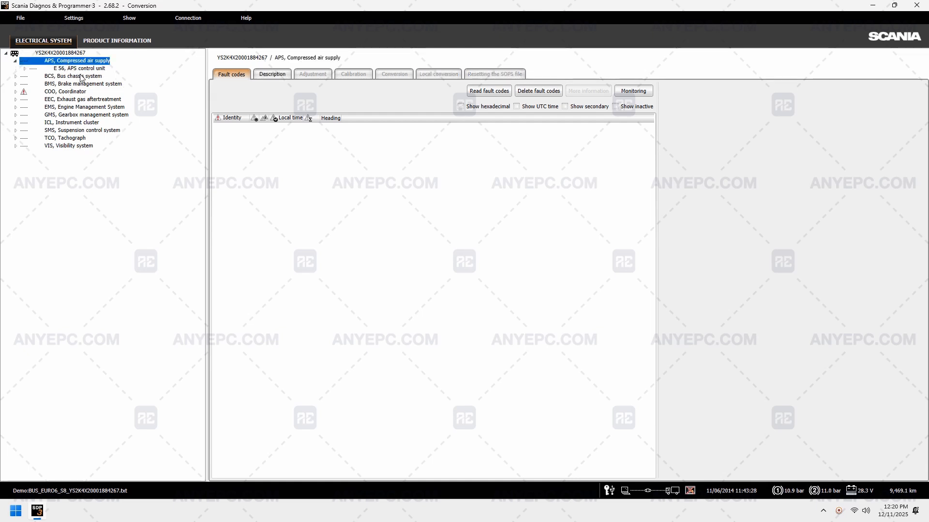
pyautogui.click(82, 76)
pyautogui.click(89, 100)
pyautogui.click(91, 116)
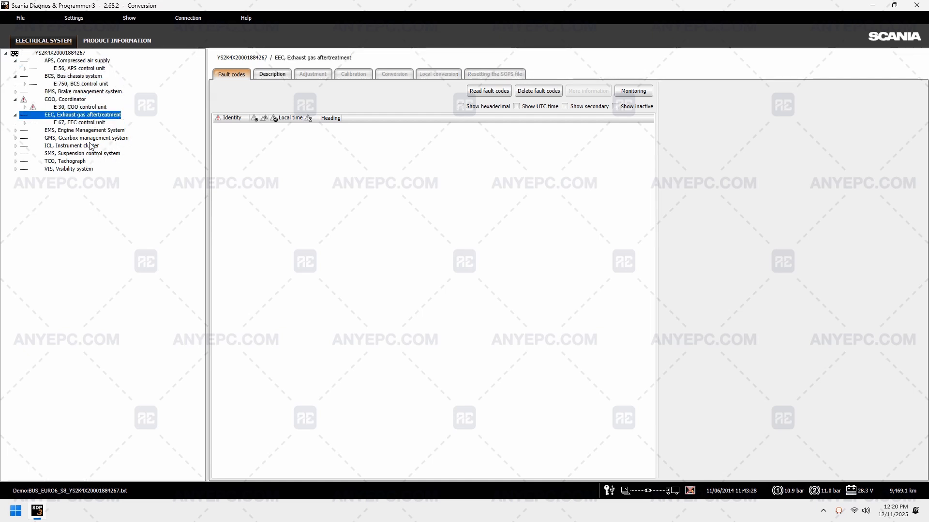
# Expand the instrument cluster system down to ICL2 and the tachograph system down to its TCO unit.
pyautogui.click(90, 145)
pyautogui.click(79, 154)
pyautogui.click(72, 161)
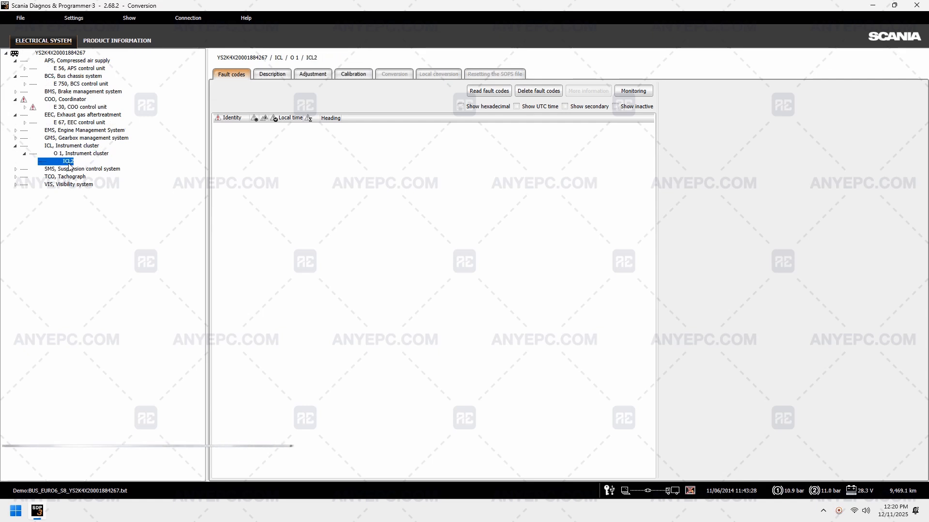
pyautogui.click(76, 177)
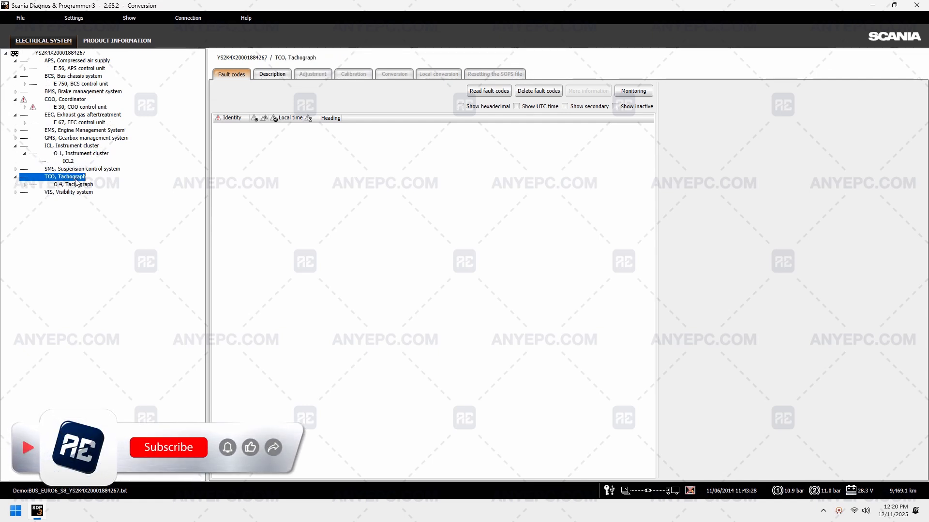
pyautogui.click(80, 186)
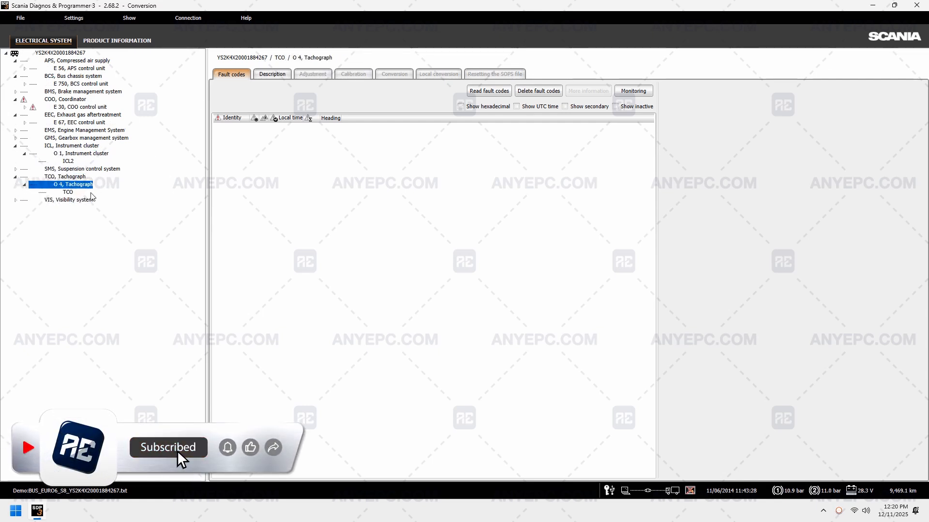
pyautogui.click(71, 197)
pyautogui.click(68, 192)
# View the TCO unit's description, adjustment and calibration pages, and read the Renewing the tachograph wizard before exiting it.
pyautogui.click(273, 74)
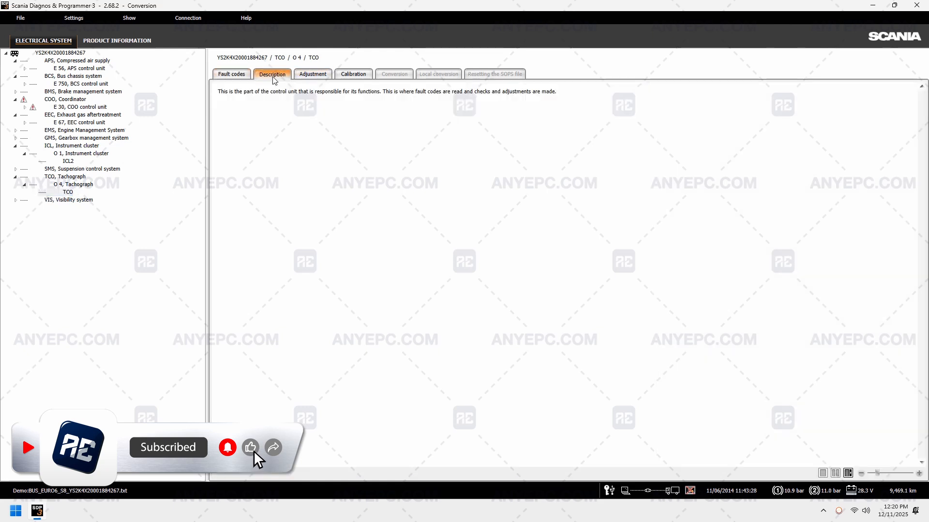
pyautogui.click(315, 74)
pyautogui.click(353, 74)
pyautogui.click(620, 97)
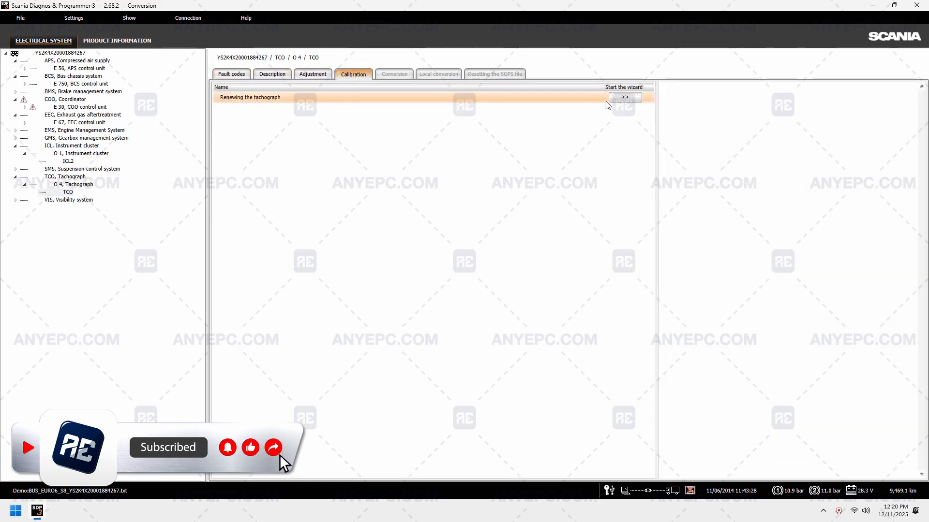
pyautogui.click(619, 98)
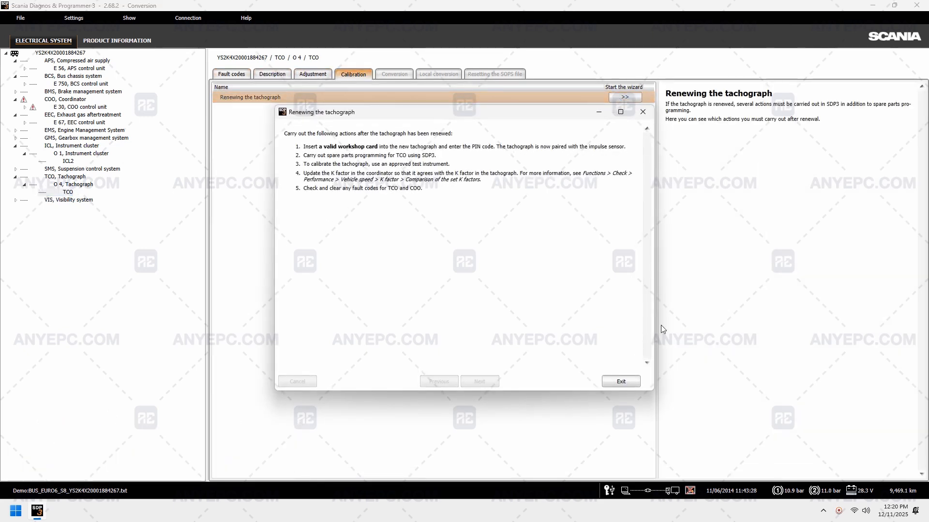
pyautogui.click(621, 381)
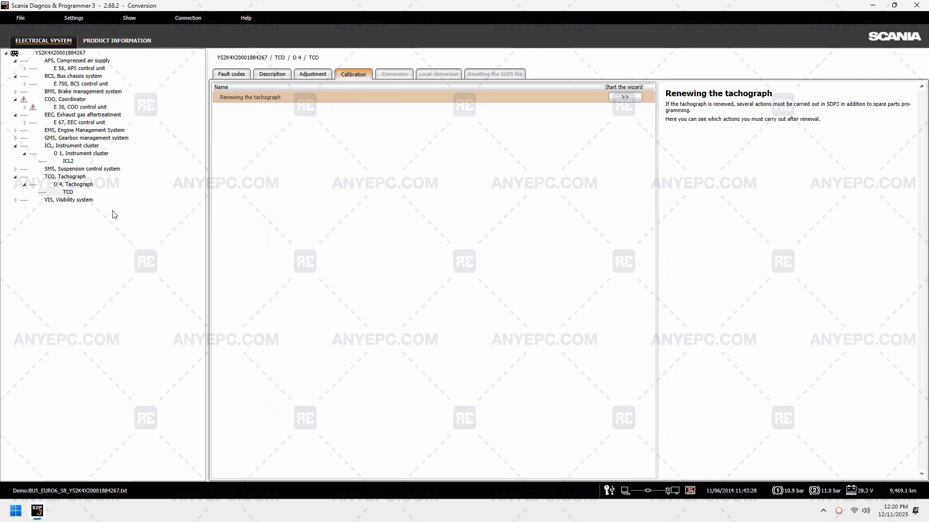
# View the descriptions of the visibility system and its E 32 CUV control unit, including the connector pin tables.
pyautogui.click(69, 191)
pyautogui.doubleClick(69, 200)
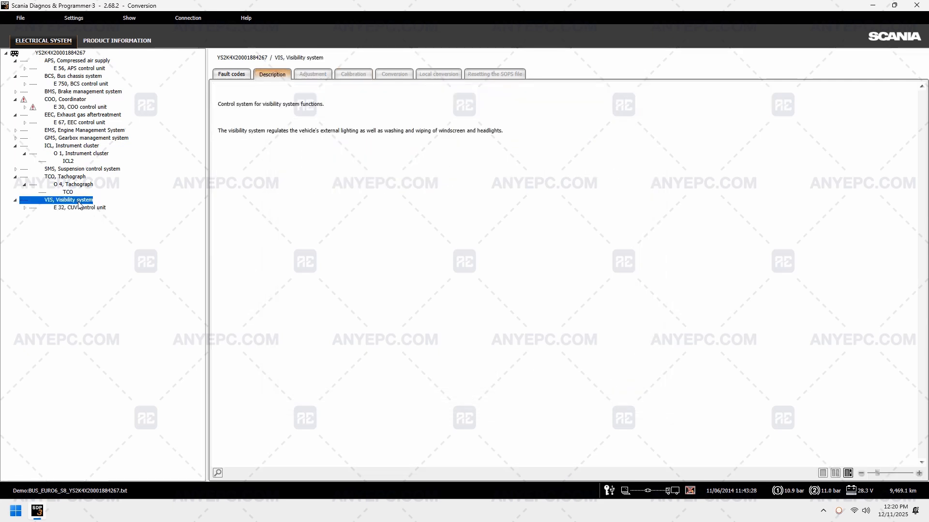
pyautogui.click(80, 207)
pyautogui.scroll(-10, 517, 248)
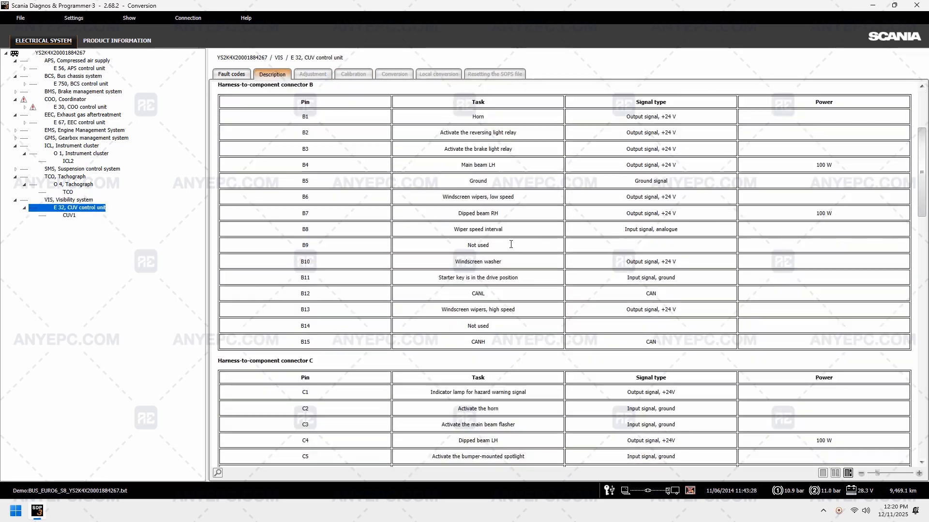
# View the descriptions of the engine management and gearbox management systems, plus the COO control unit and compressed air supply entries.
pyautogui.click(86, 138)
pyautogui.doubleClick(94, 131)
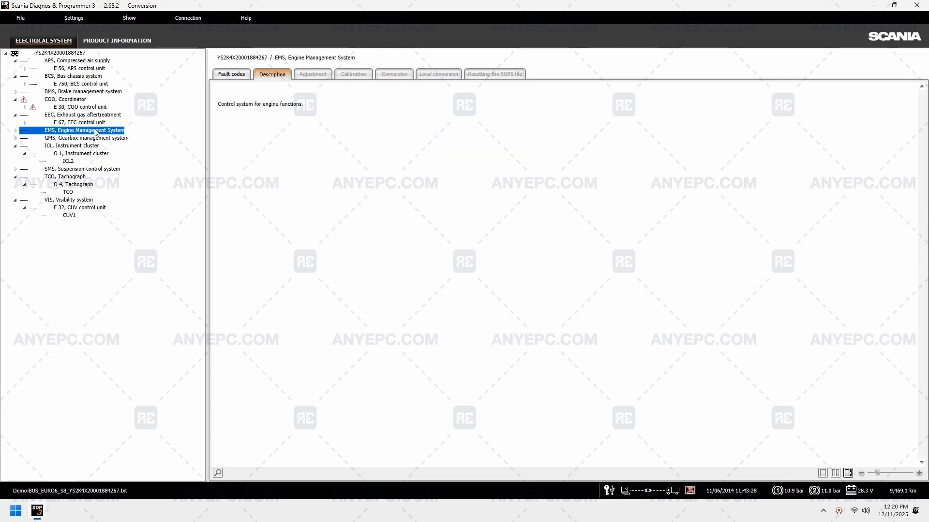
pyautogui.doubleClick(94, 132)
pyautogui.click(94, 137)
pyautogui.doubleClick(92, 138)
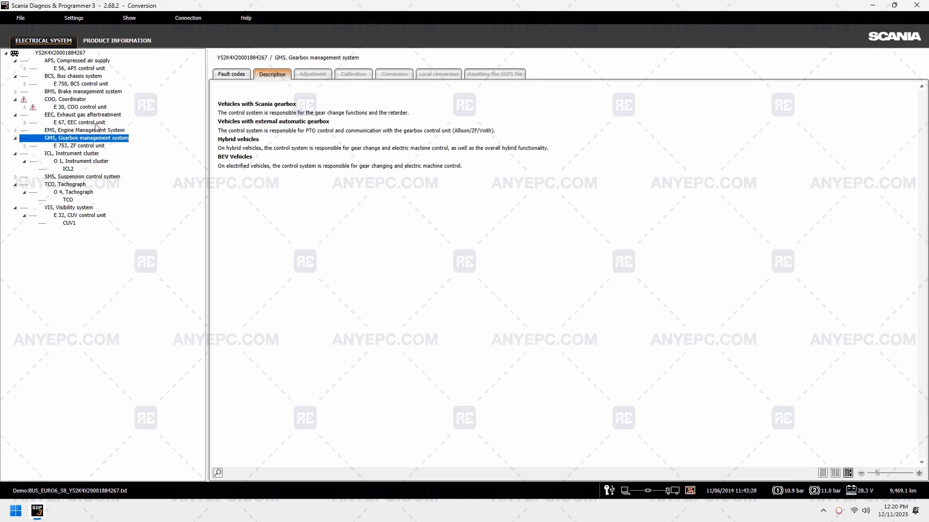
pyautogui.click(96, 108)
pyautogui.click(78, 61)
# Review the SOPS version, the full list of product properties controlling parameters and the local conversion data in the product information.
pyautogui.click(88, 42)
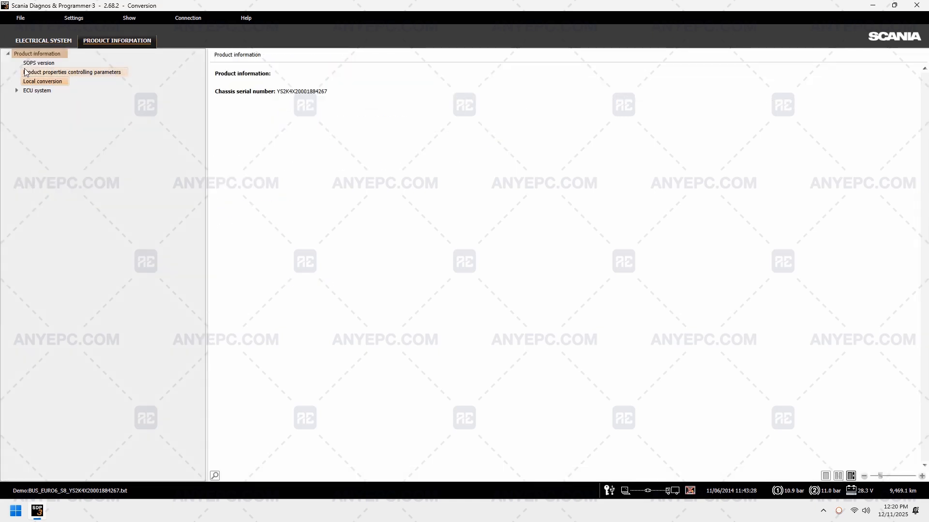
pyautogui.click(39, 63)
pyautogui.click(49, 72)
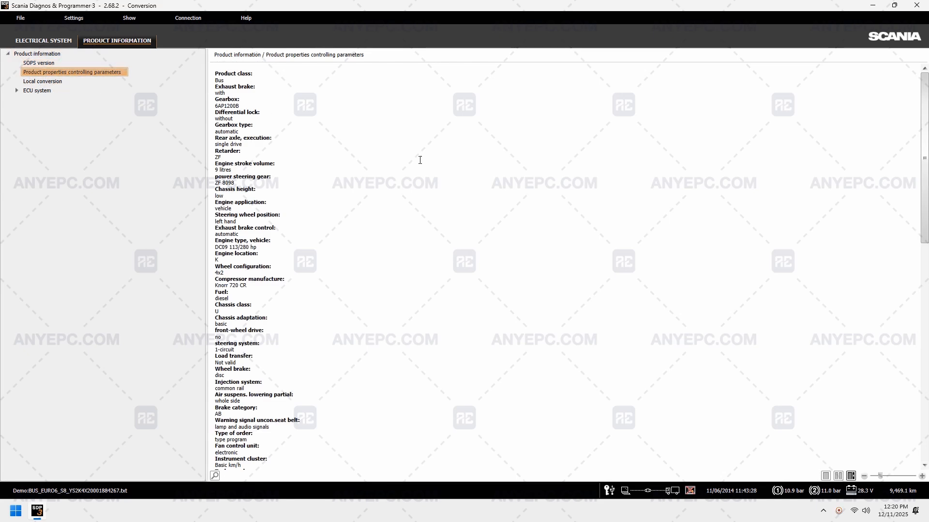
pyautogui.scroll(-5, 473, 170)
pyautogui.scroll(-10, 474, 172)
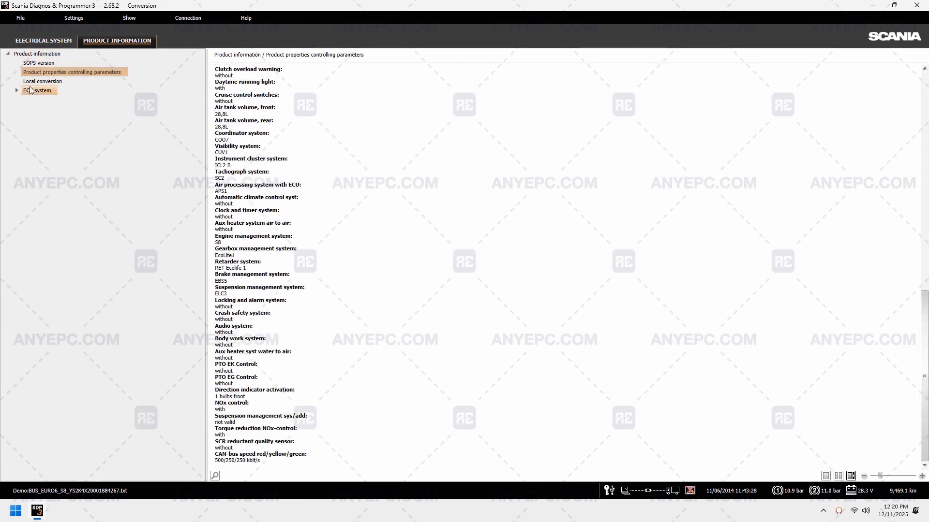
pyautogui.click(46, 82)
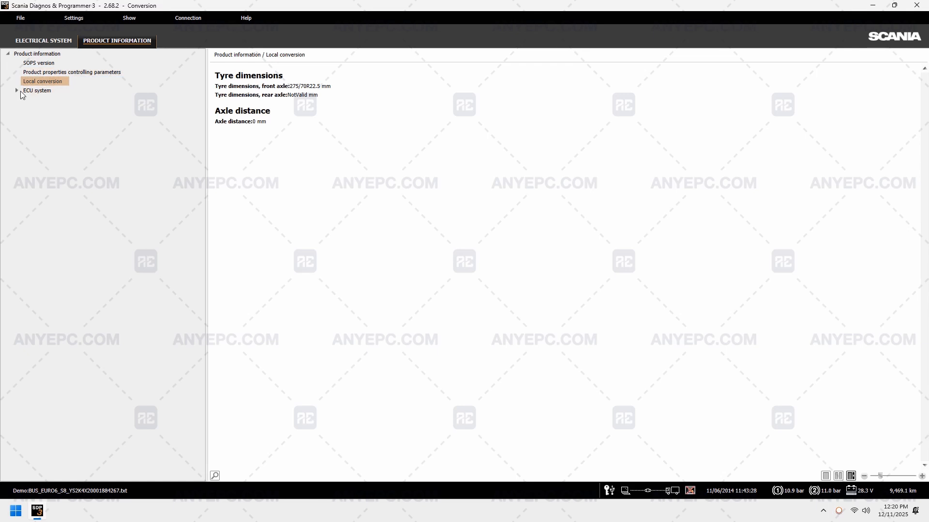
# Expand the ECU system product information and view every control unit entry in order from TCO to S8.
pyautogui.click(34, 92)
pyautogui.click(17, 91)
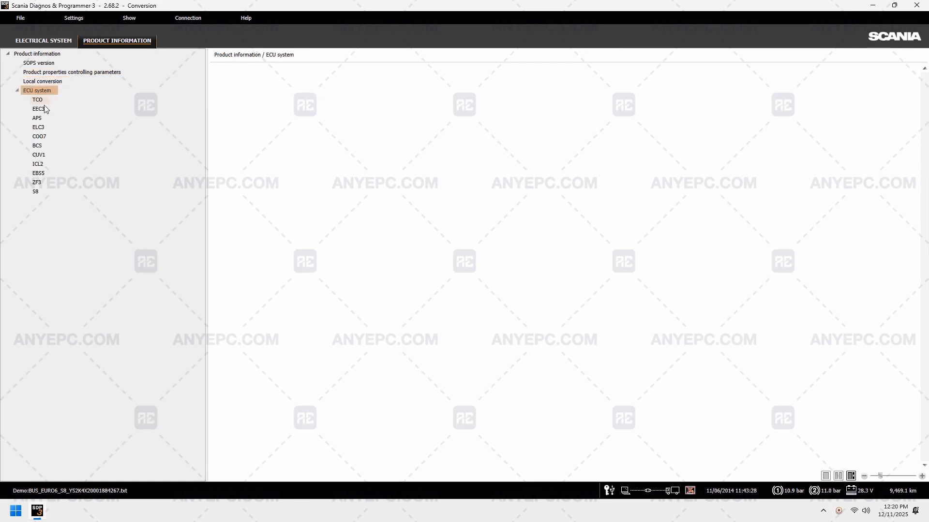
pyautogui.click(37, 100)
pyautogui.click(38, 109)
pyautogui.click(37, 118)
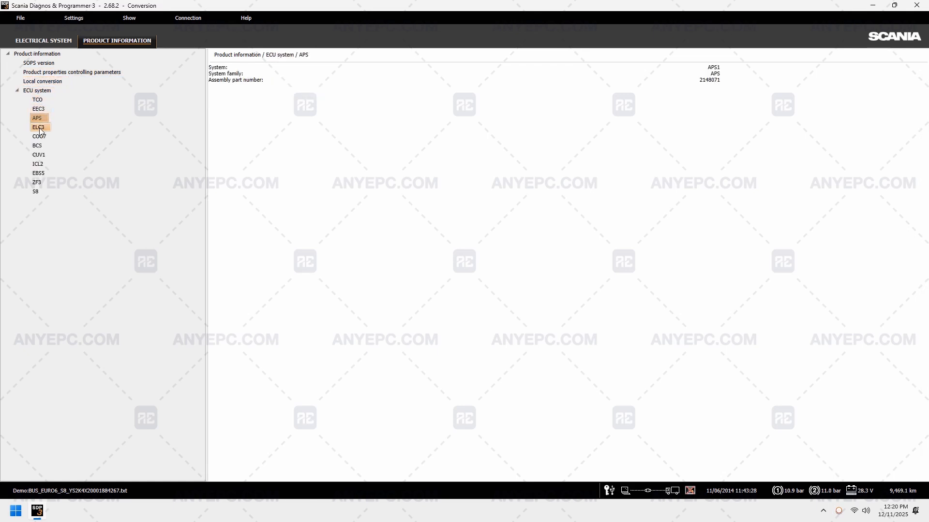
pyautogui.click(38, 127)
pyautogui.click(39, 136)
pyautogui.click(36, 147)
pyautogui.click(38, 155)
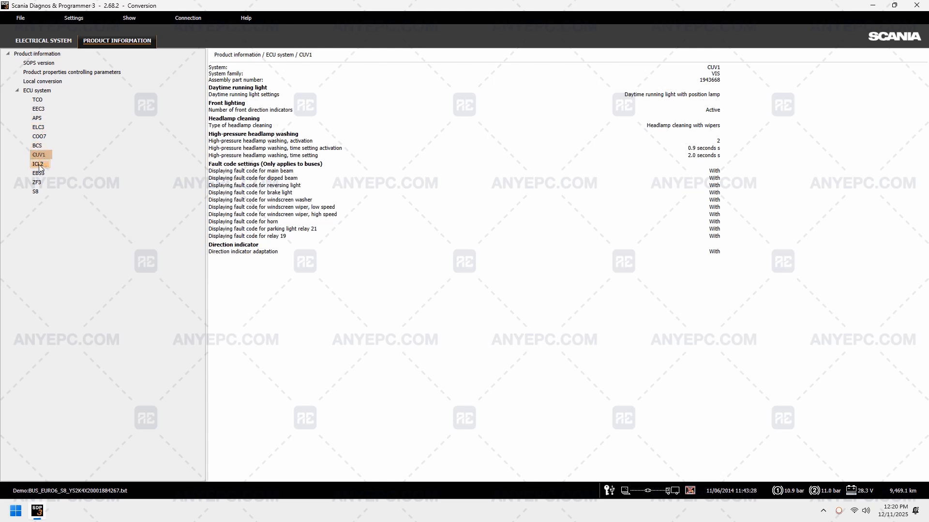
pyautogui.click(38, 165)
pyautogui.click(38, 173)
pyautogui.click(37, 183)
pyautogui.click(37, 192)
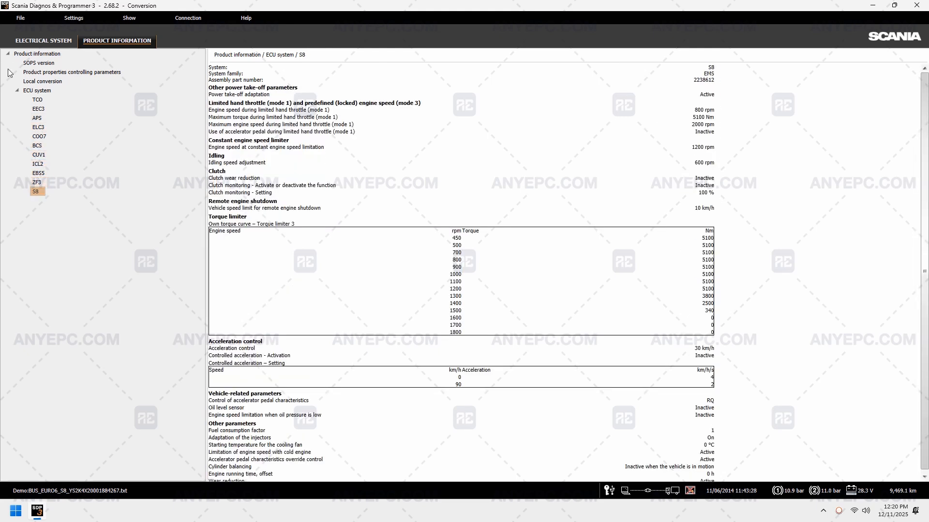
# End the conversion job in progress and open the About SDP3 information.
pyautogui.click(21, 18)
pyautogui.click(54, 60)
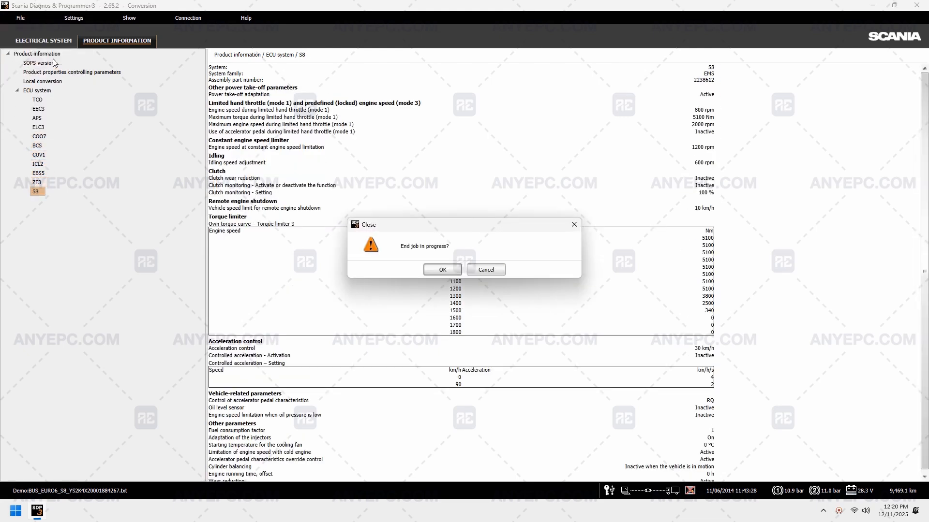
pyautogui.click(440, 274)
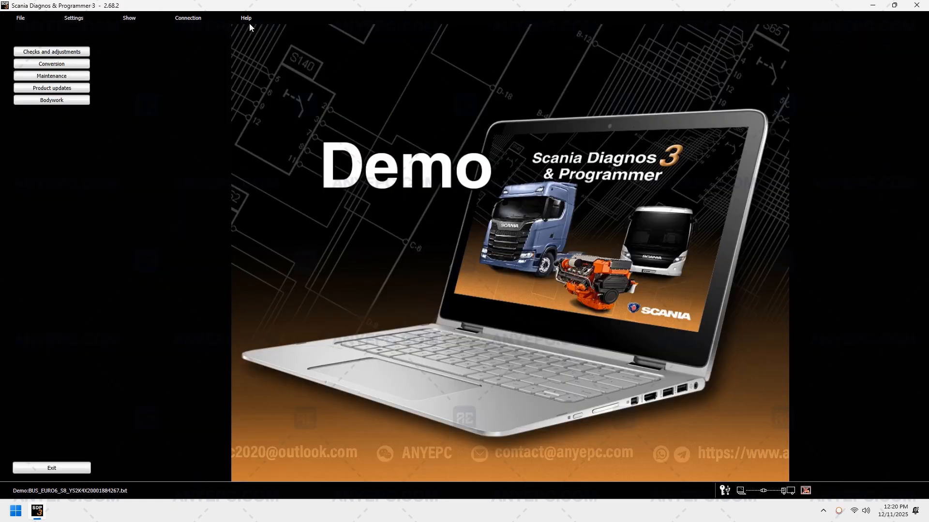
pyautogui.click(247, 18)
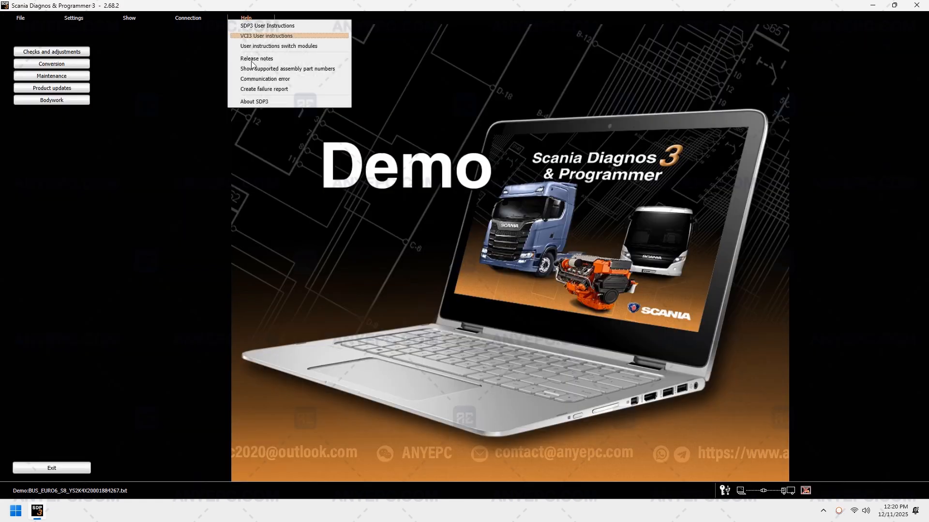
pyautogui.click(256, 103)
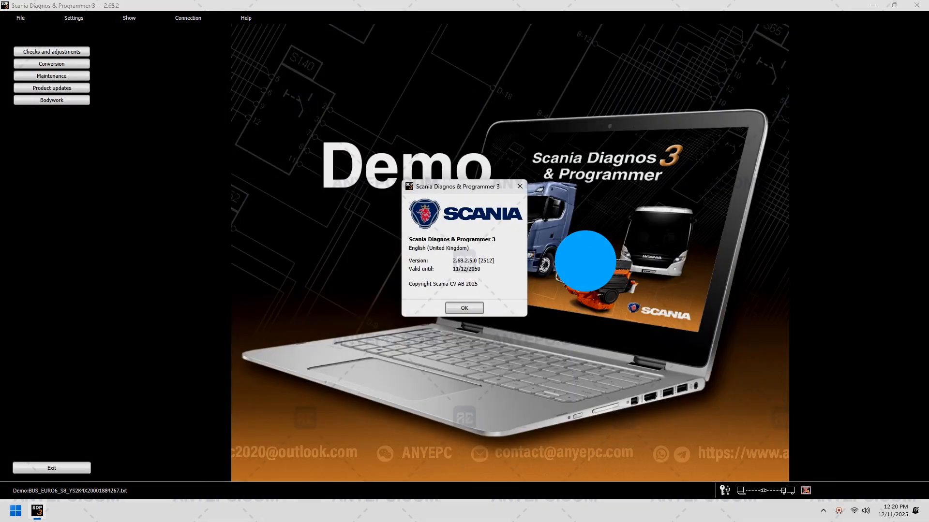